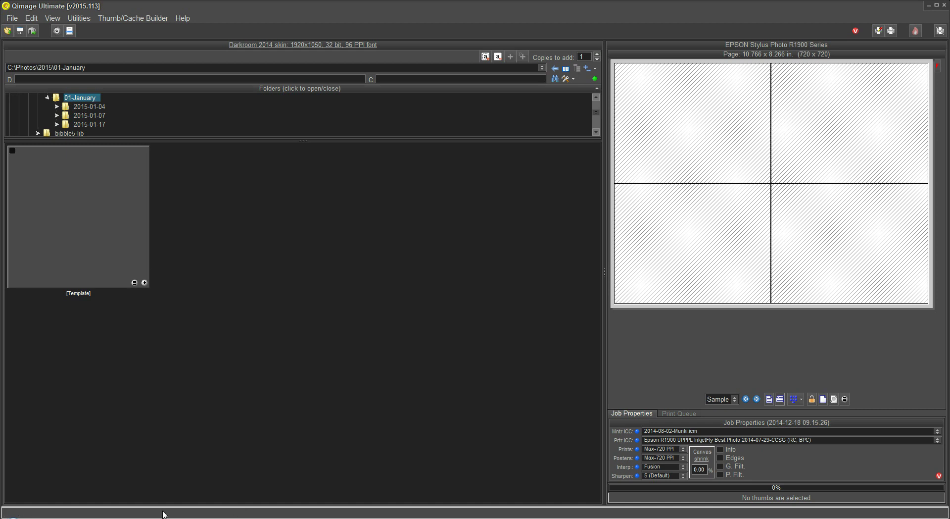
# Inspect the SD CARD 2 (M:) drive's details in Windows Explorer, and return to Qimage Ultimate.
pyautogui.moveTo(114, 514)
pyautogui.click(114, 479)
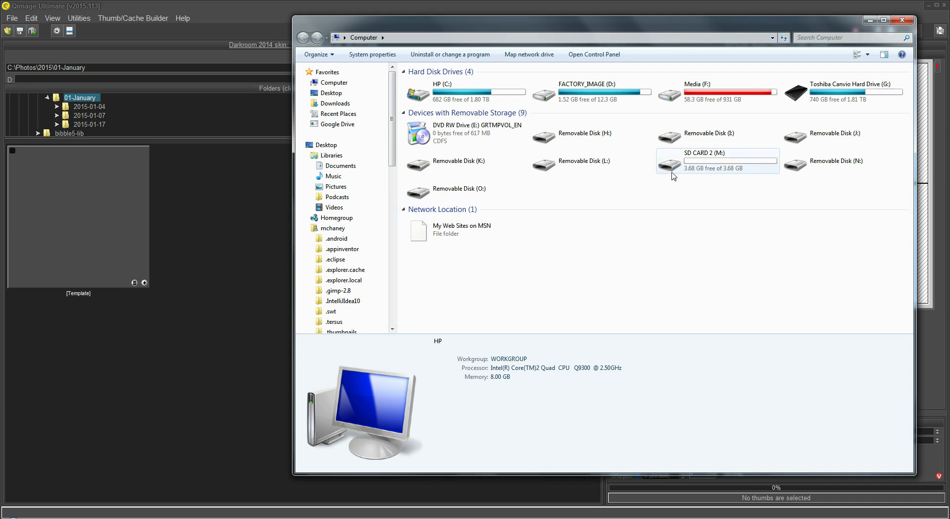
pyautogui.click(713, 157)
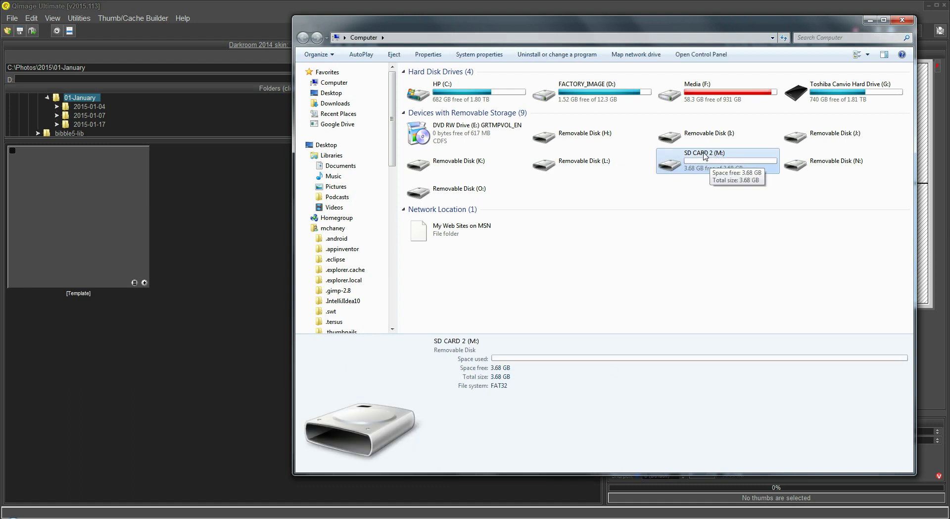
pyautogui.click(705, 151)
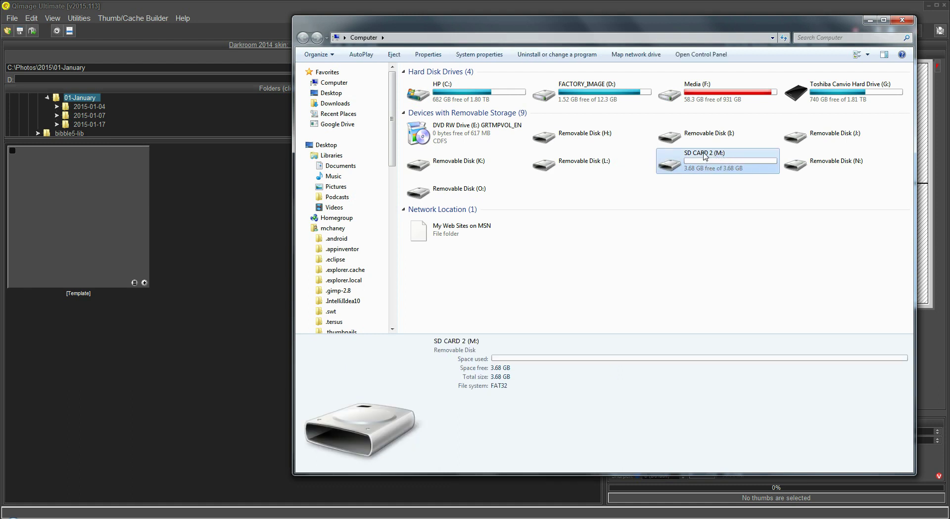
pyautogui.click(736, 158)
pyautogui.click(218, 13)
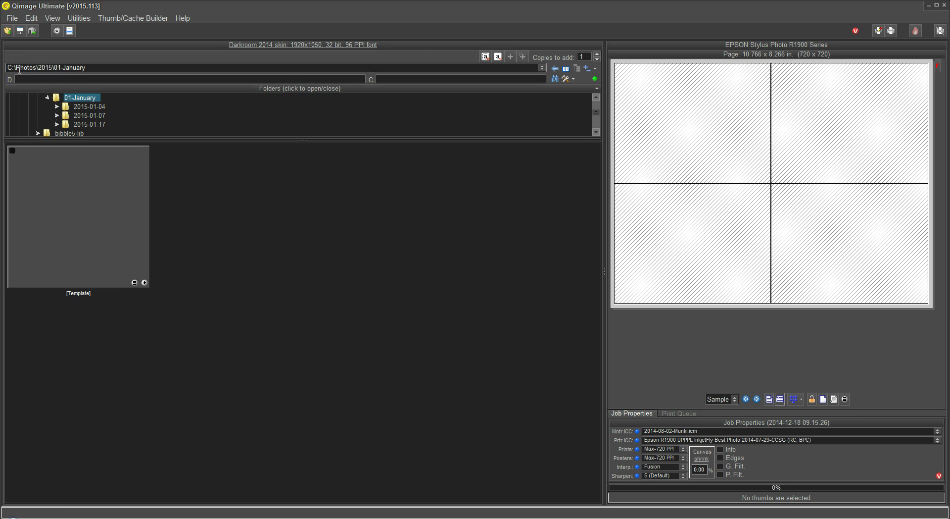
# Open the 2015-01-04 Raw folder and view the user data of the 10.30.00.ARW image without changing it.
pyautogui.click(56, 107)
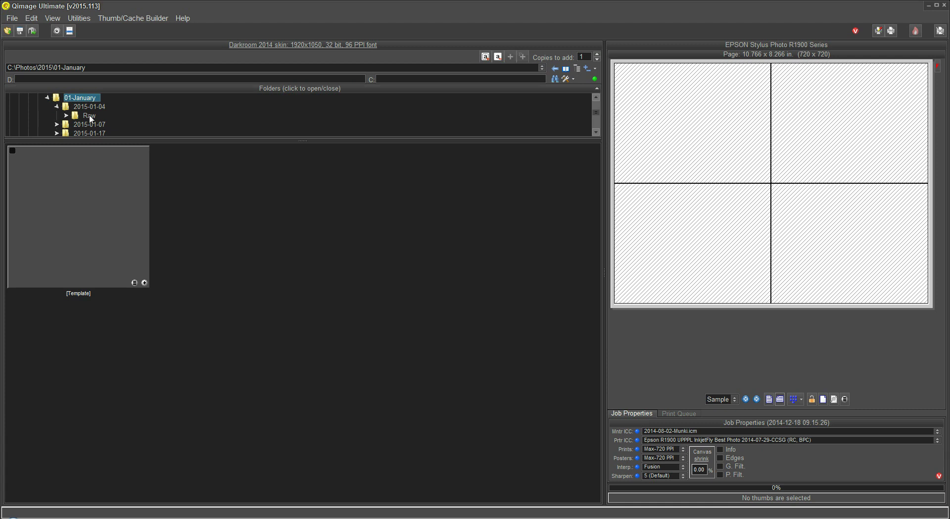
pyautogui.click(90, 117)
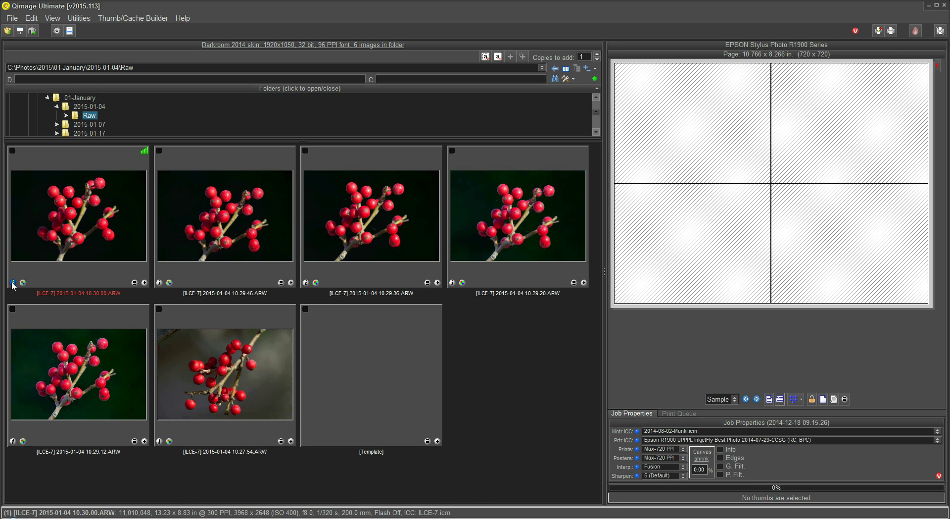
pyautogui.moveTo(13, 283)
pyautogui.click(12, 282)
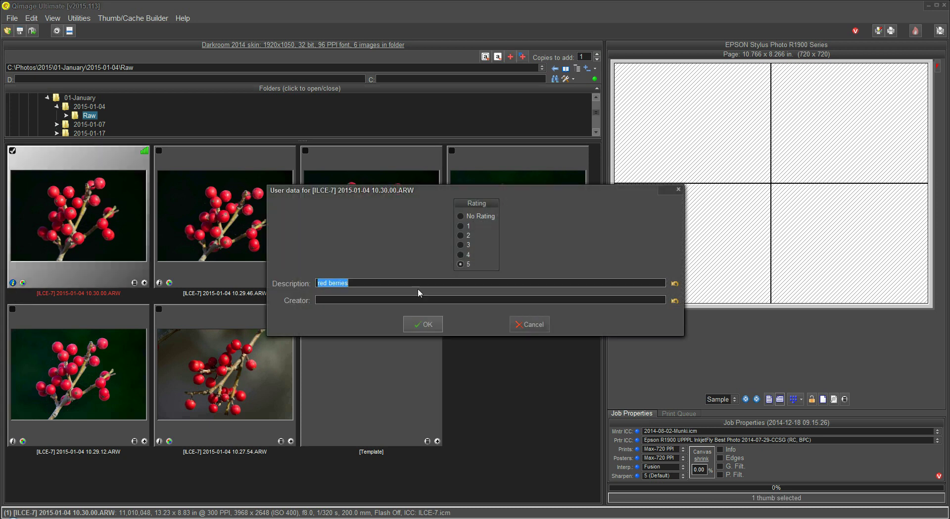
pyautogui.click(524, 324)
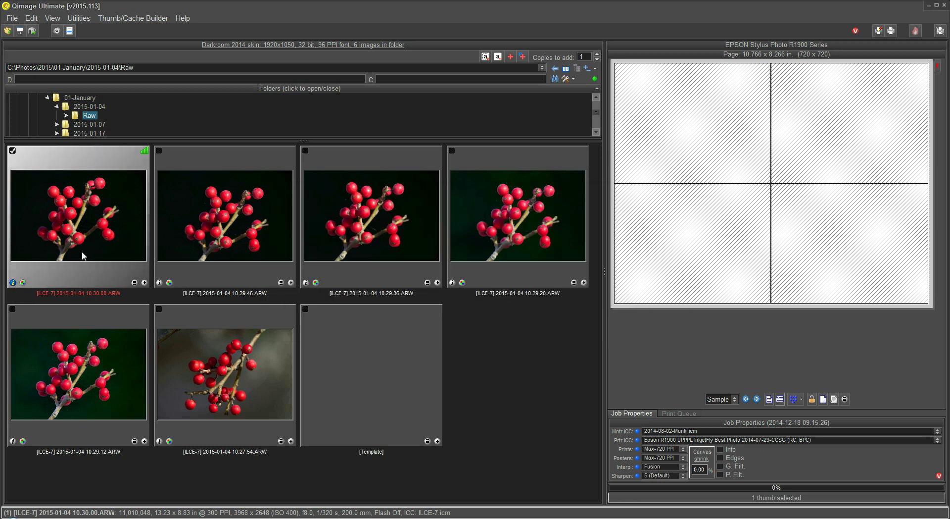
# Open the 2015-01-07 Raw folder and check the user data marker on the 23.31.06.ARW image.
pyautogui.click(56, 124)
pyautogui.click(88, 125)
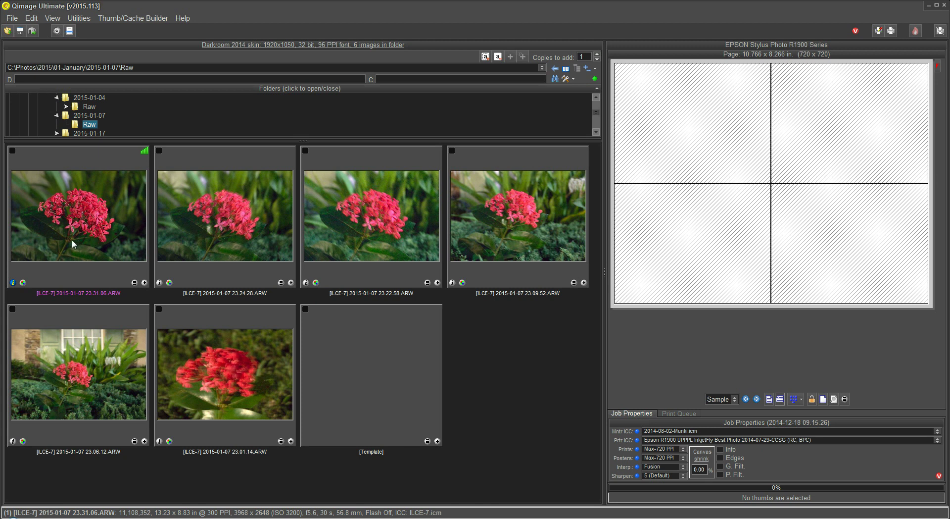
pyautogui.moveTo(14, 283)
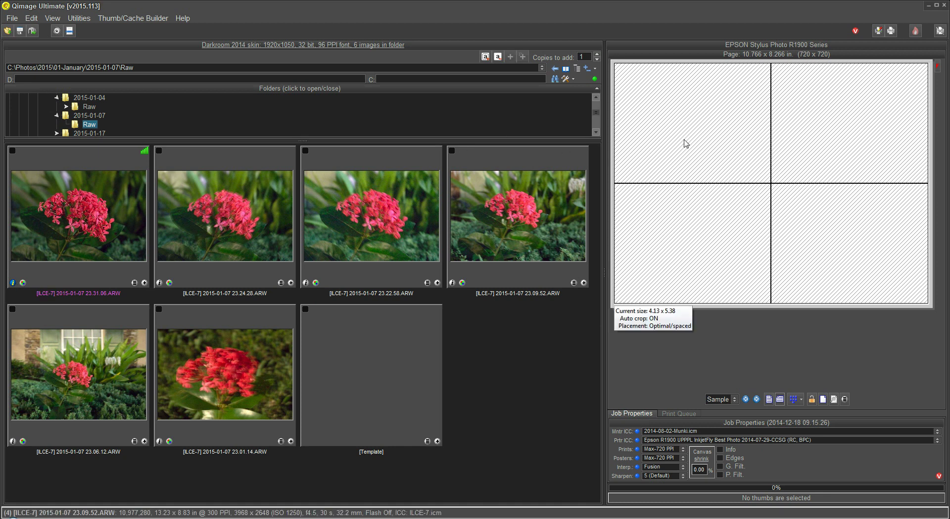
# Open the 2015-01-17 Raw folder and check the user data marker on the 13.34.40.ARW image.
pyautogui.click(598, 131)
pyautogui.click(598, 132)
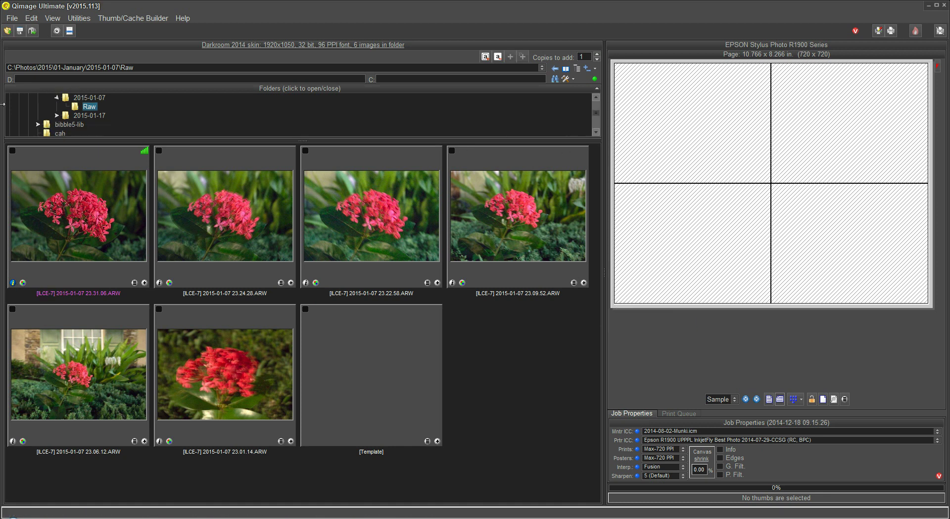
pyautogui.click(56, 116)
pyautogui.click(90, 124)
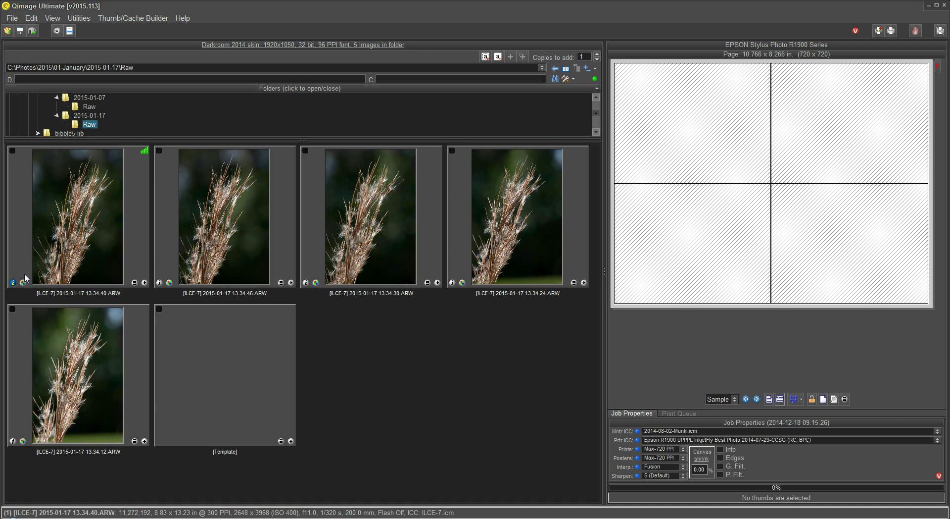
pyautogui.moveTo(13, 283)
# Collapse the 2015-01-04, 2015-01-07 and 2015-01-17 folders and select their parent 01-January folder.
pyautogui.click(596, 98)
pyautogui.click(596, 98)
pyautogui.click(597, 98)
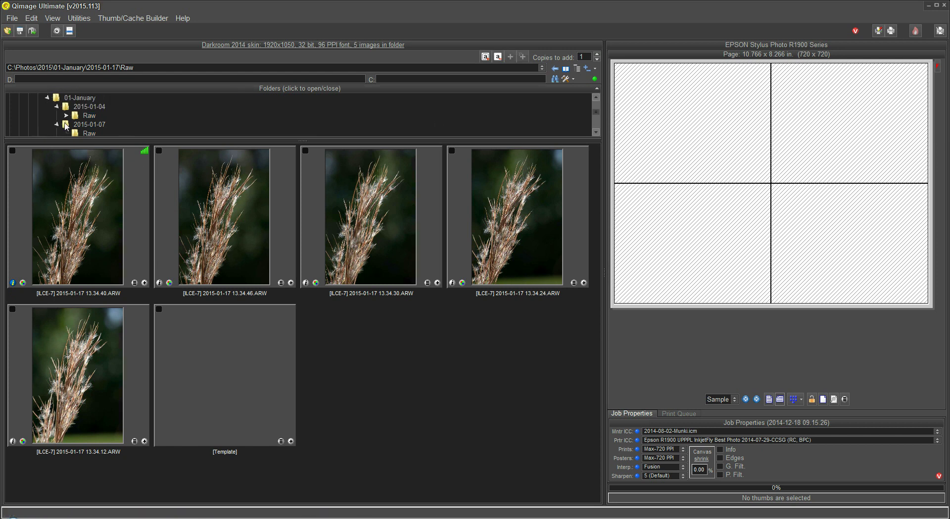
pyautogui.click(57, 107)
pyautogui.click(57, 115)
pyautogui.click(58, 124)
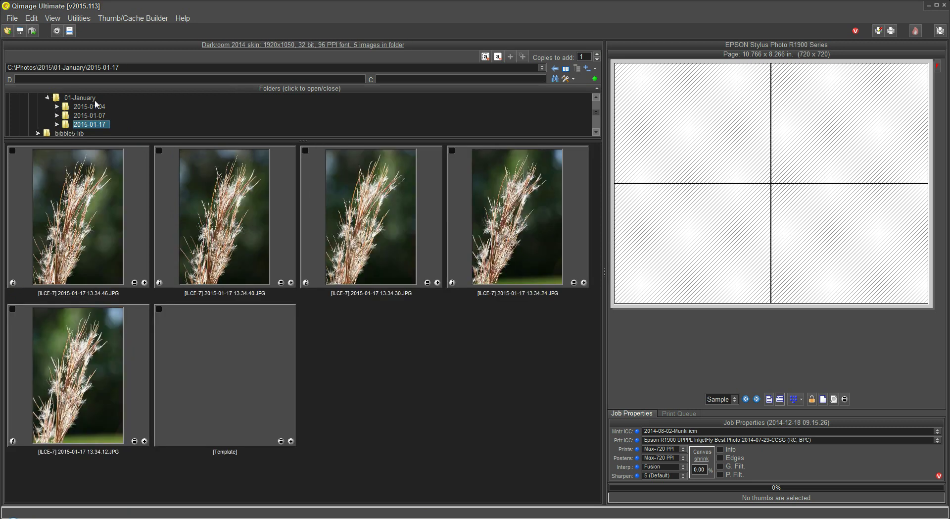
pyautogui.click(597, 97)
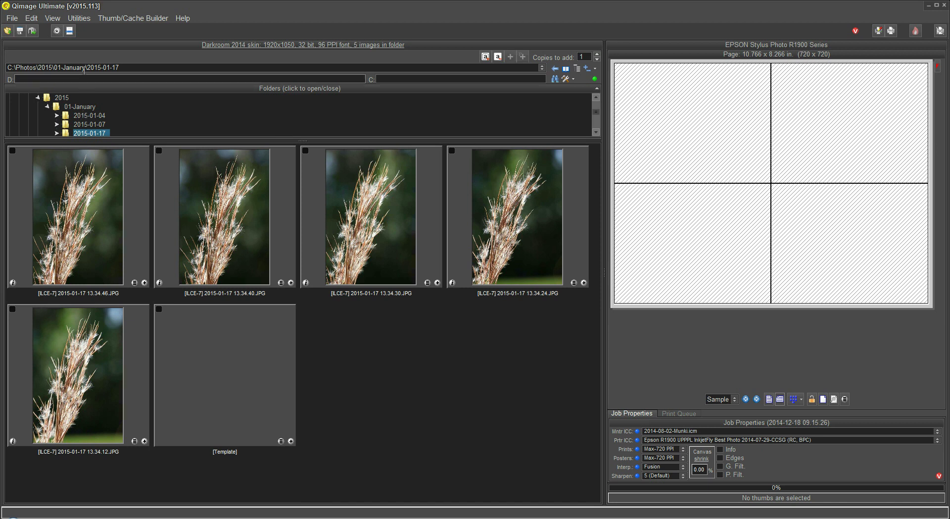
pyautogui.click(81, 104)
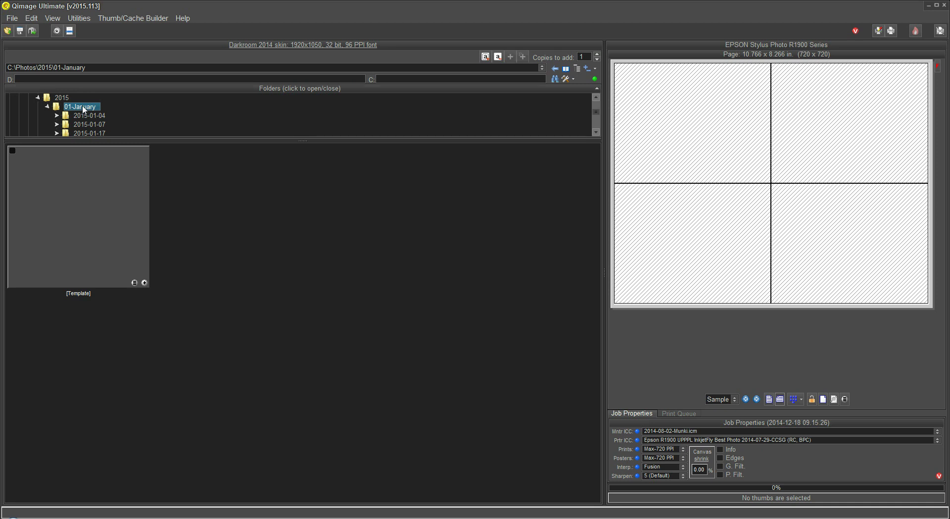
# Switch to Windows Explorer and copy the 01-January folder from C:\Photos\2015.
pyautogui.press('super+e')
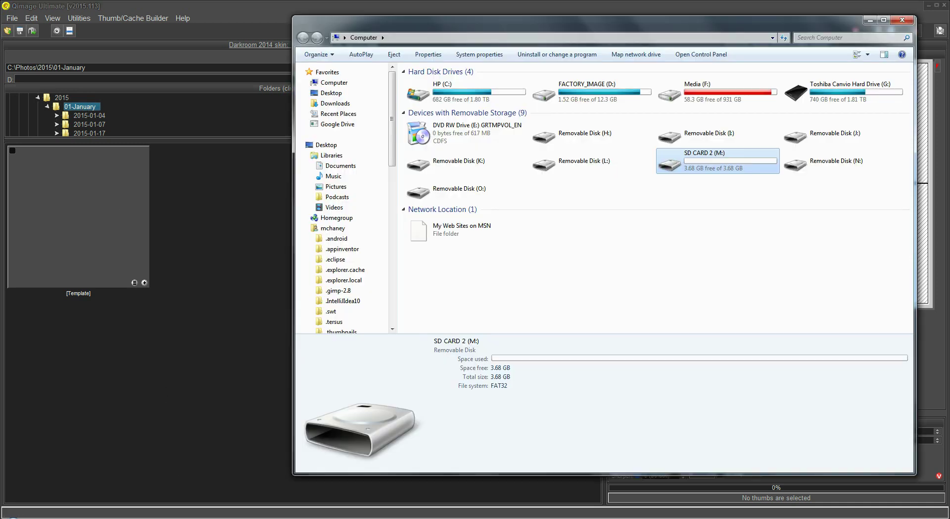
pyautogui.doubleClick(721, 163)
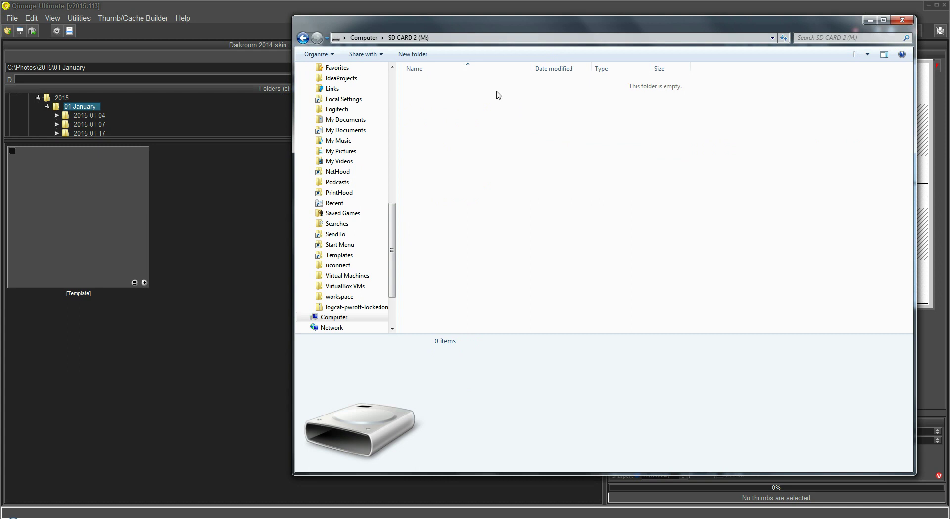
pyautogui.click(461, 39)
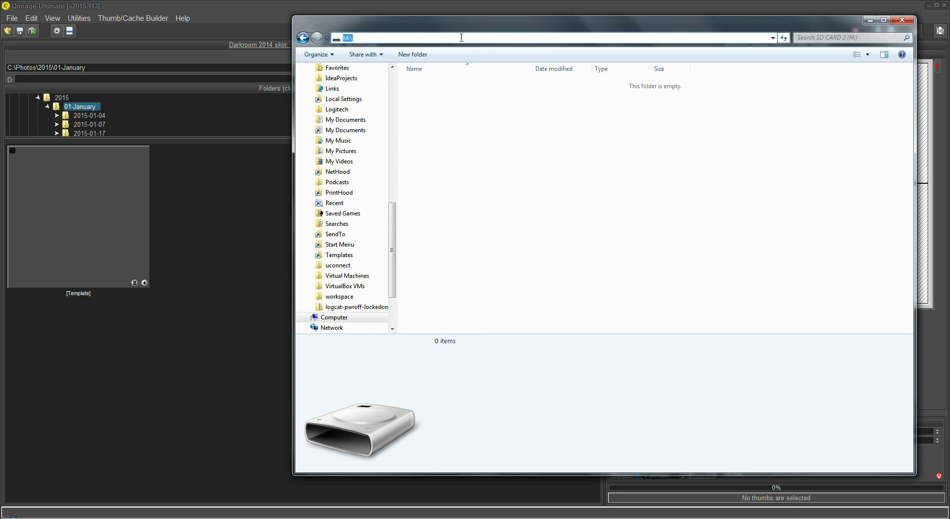
pyautogui.write('c:\\')
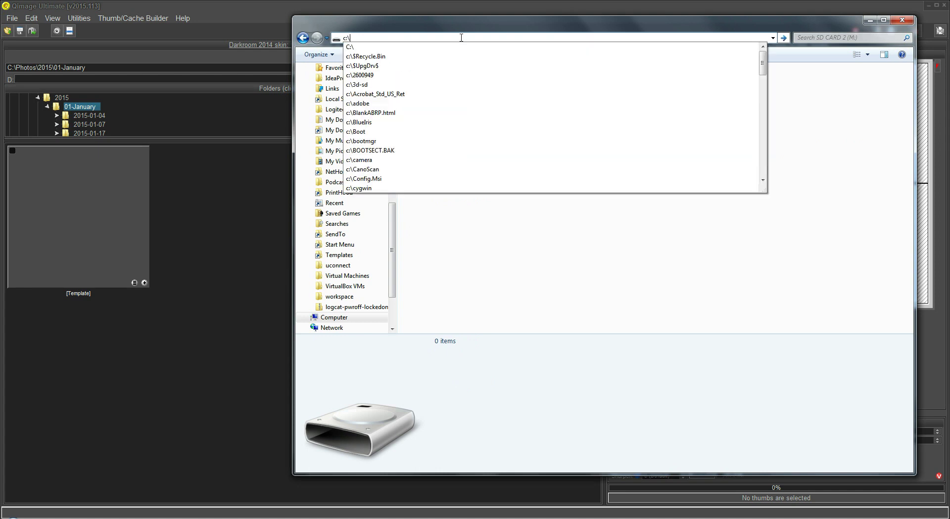
pyautogui.write('photos\\2015')
pyautogui.press('Return')
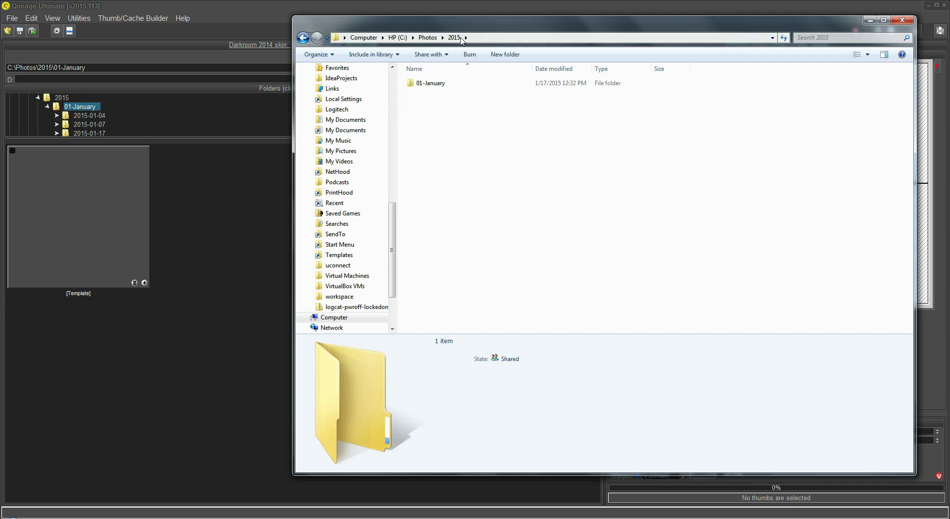
pyautogui.click(441, 85)
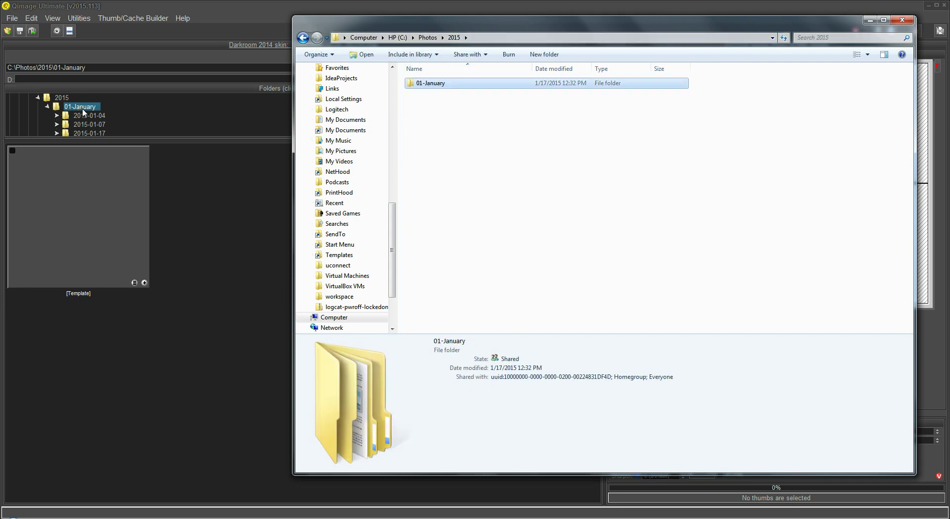
pyautogui.rightClick(445, 88)
pyautogui.click(351, 428)
# Paste the copied 01-January folder into the root of SD CARD 2 (M:).
pyautogui.click(302, 38)
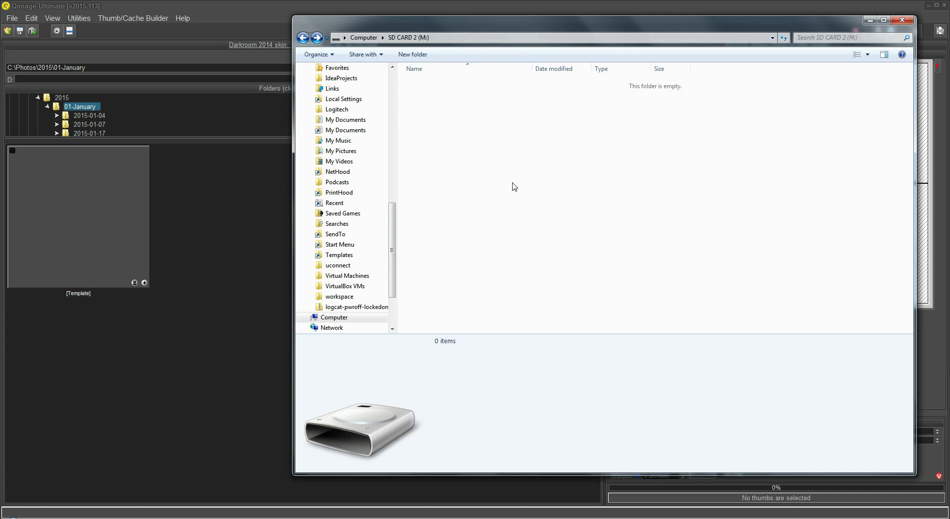
pyautogui.rightClick(488, 158)
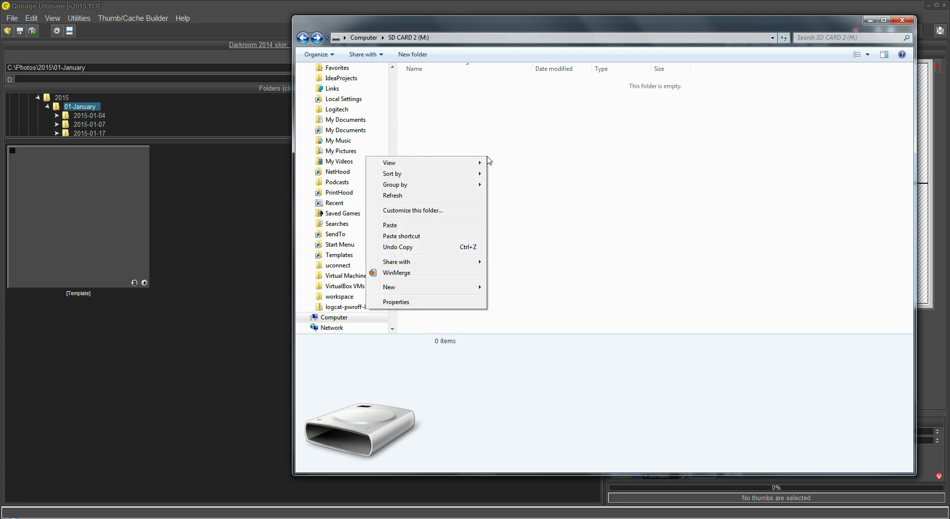
pyautogui.click(439, 226)
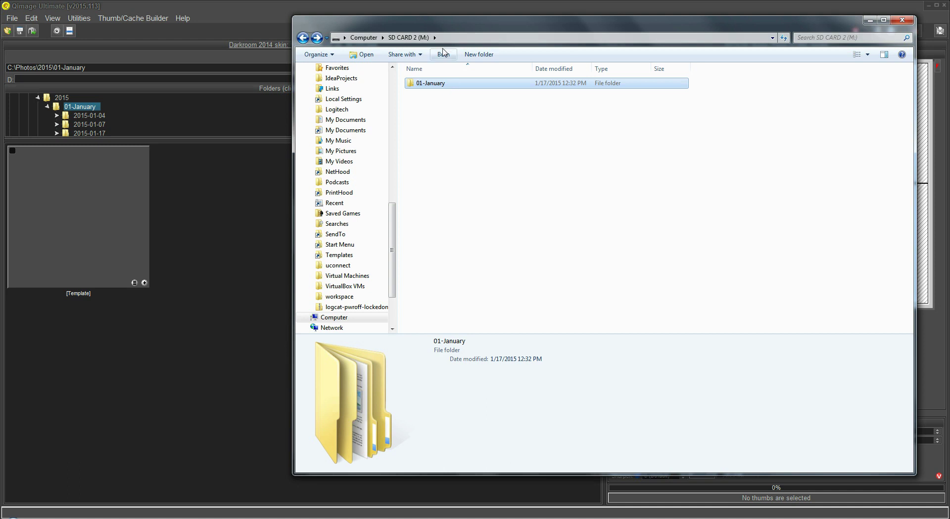
# Examine the copied files in 01-January\2015-01-04\Raw on the SD card and return to the card's root.
pyautogui.doubleClick(449, 85)
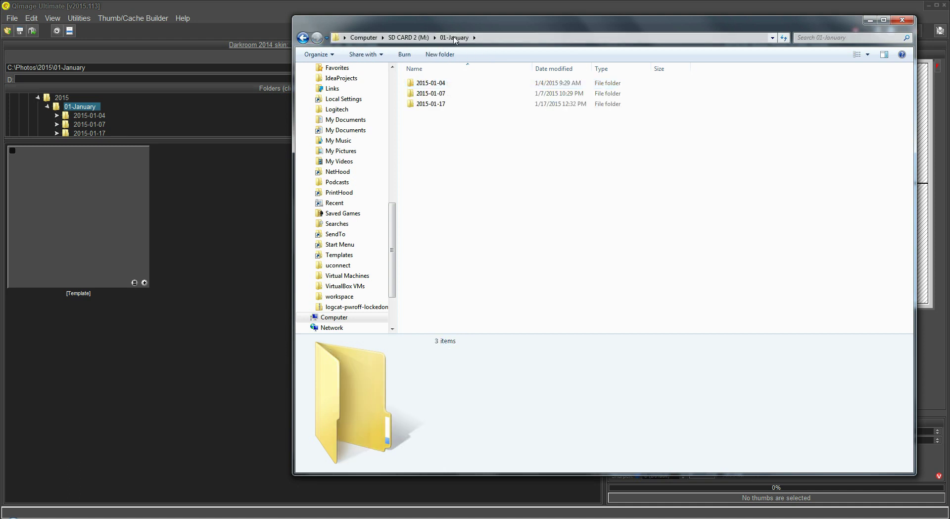
pyautogui.doubleClick(445, 85)
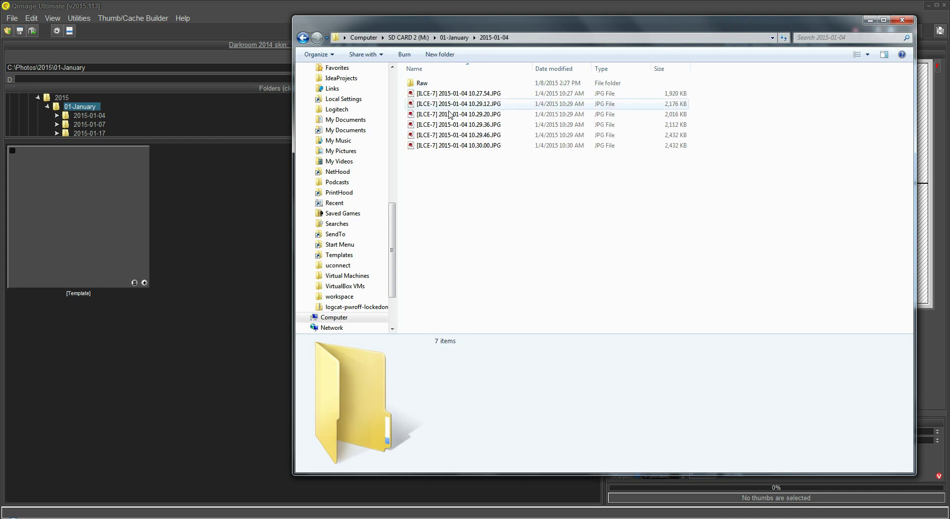
pyautogui.doubleClick(428, 85)
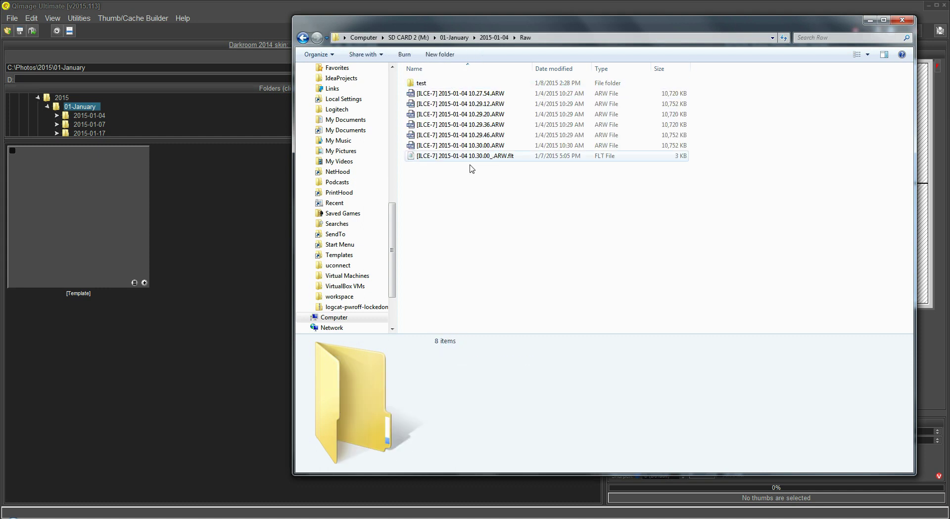
pyautogui.click(303, 38)
pyautogui.click(303, 37)
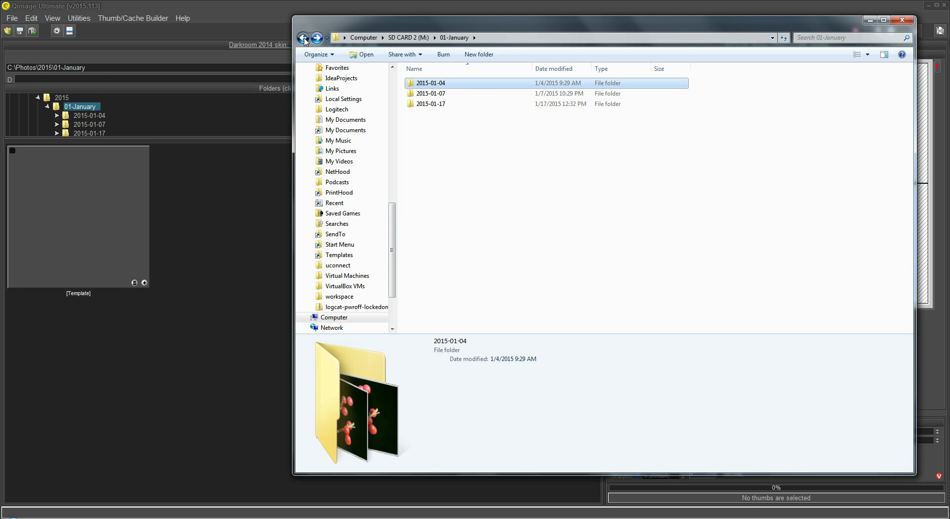
pyautogui.click(303, 38)
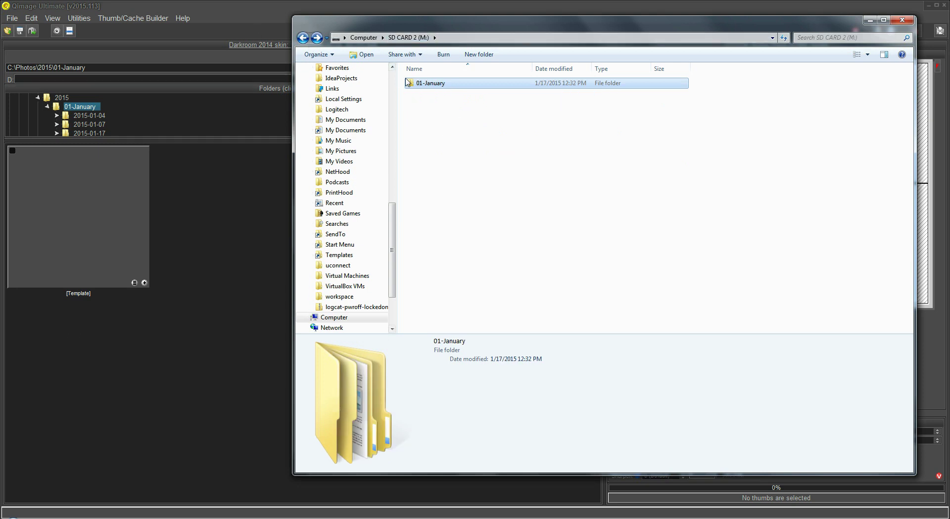
# Switch back to Qimage Ultimate and open the M:\01-January\2015-01-04\Raw folder.
pyautogui.click(265, 13)
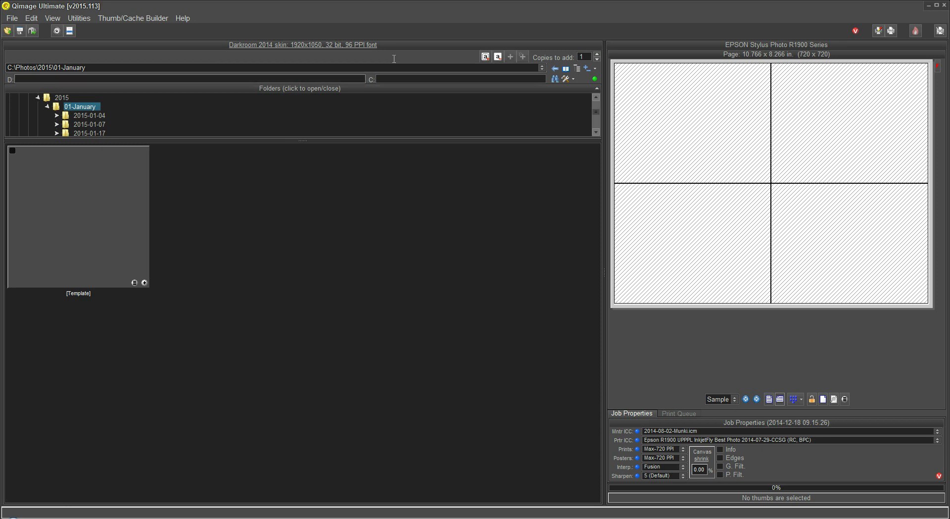
pyautogui.click(349, 67)
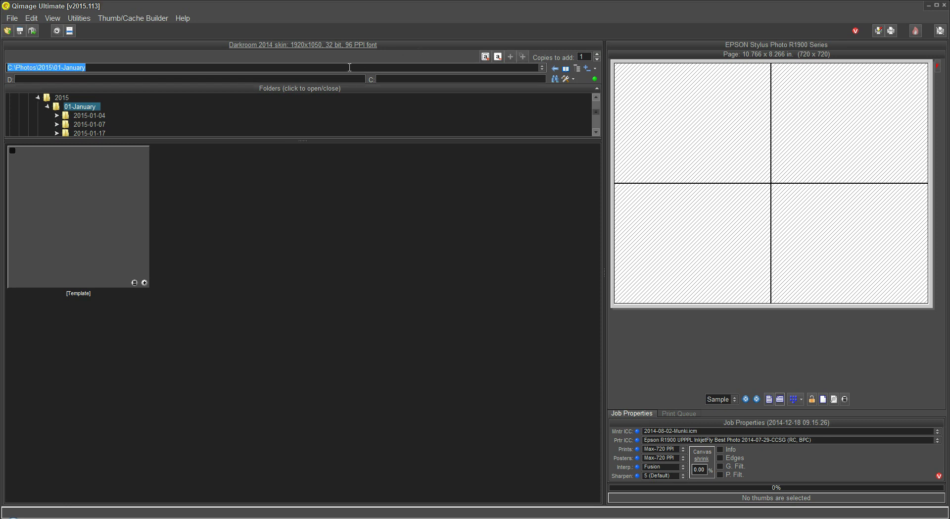
pyautogui.write('m:')
pyautogui.press('Return')
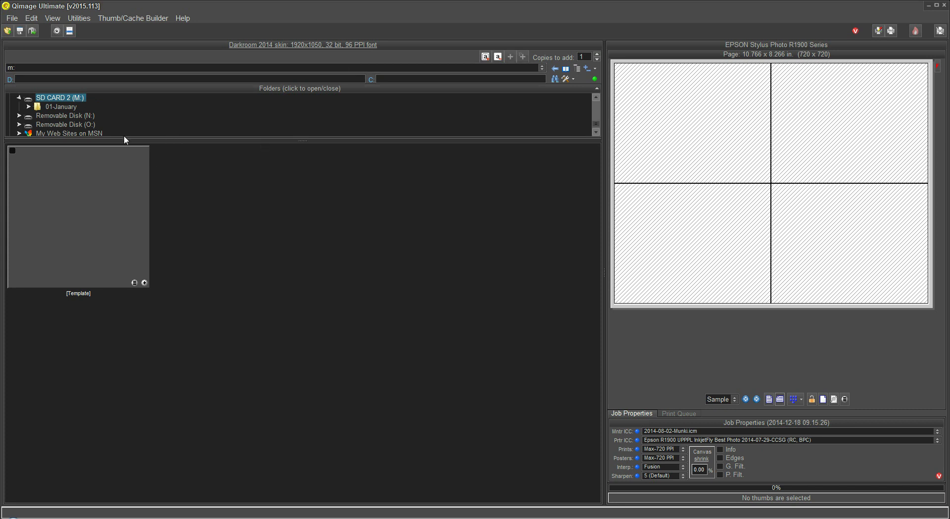
pyautogui.click(29, 107)
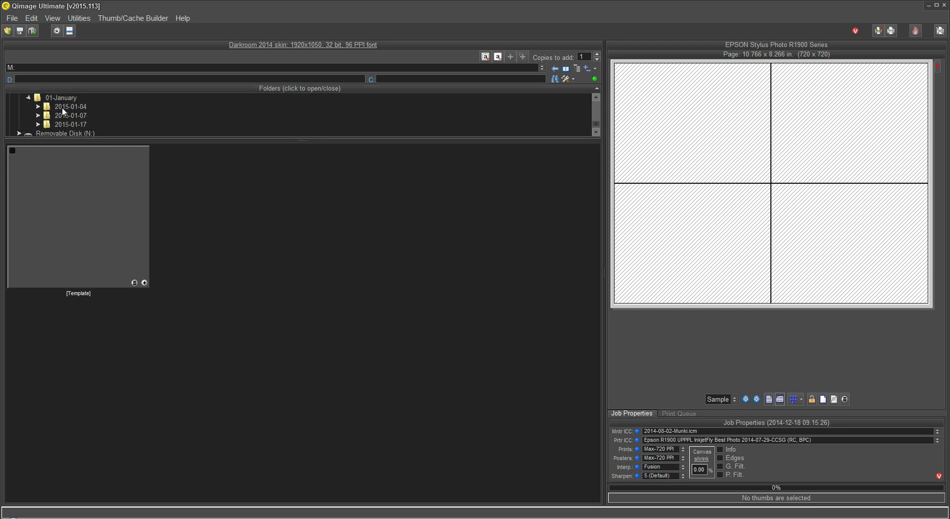
pyautogui.click(38, 107)
pyautogui.click(71, 117)
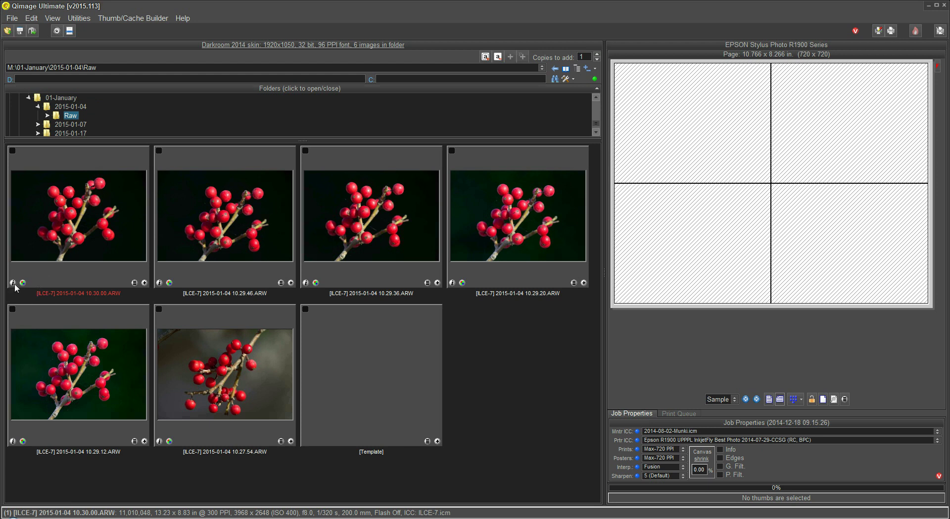
# View the SD card's 2015-01-07\Raw folder, and compare the original photos in C:\Photos\2015\01-January\2015-01-04\Raw.
pyautogui.click(37, 125)
pyautogui.click(70, 124)
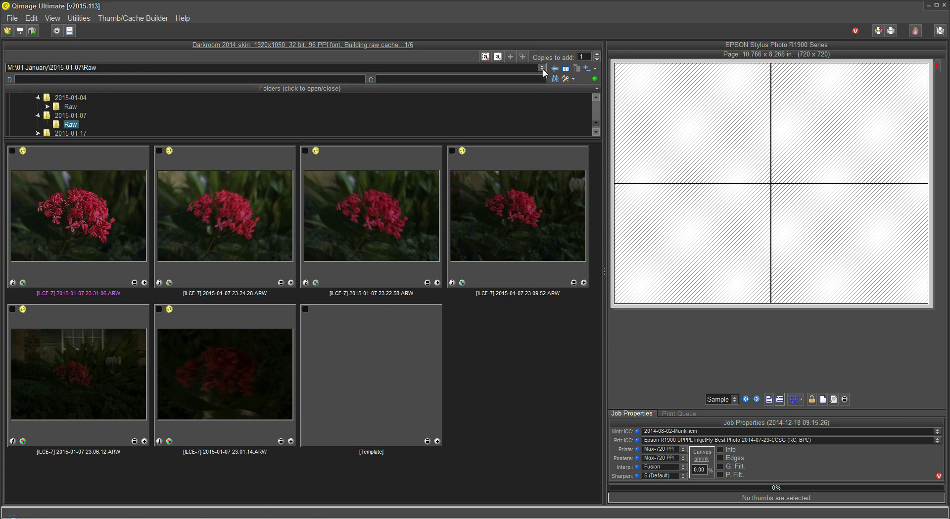
pyautogui.click(513, 68)
pyautogui.write('C:\\Photos\\2015\\01-January')
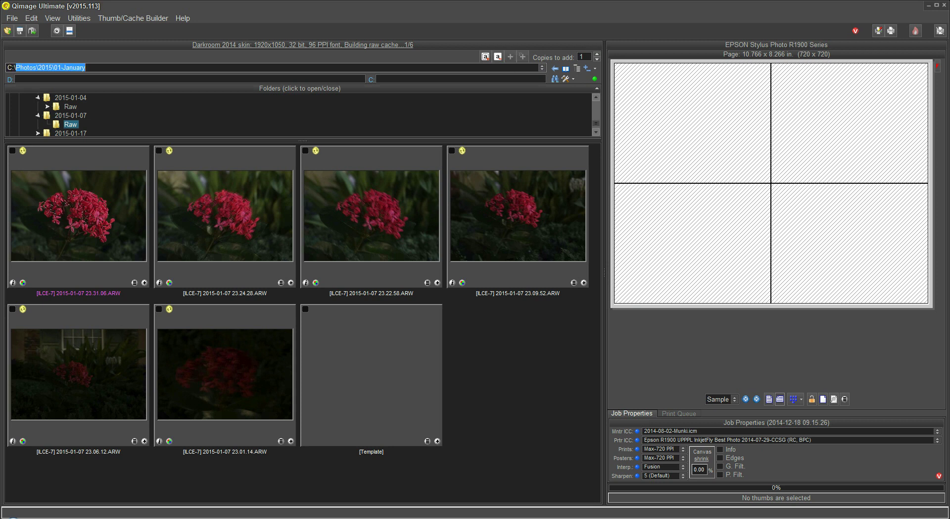
pyautogui.press('Return')
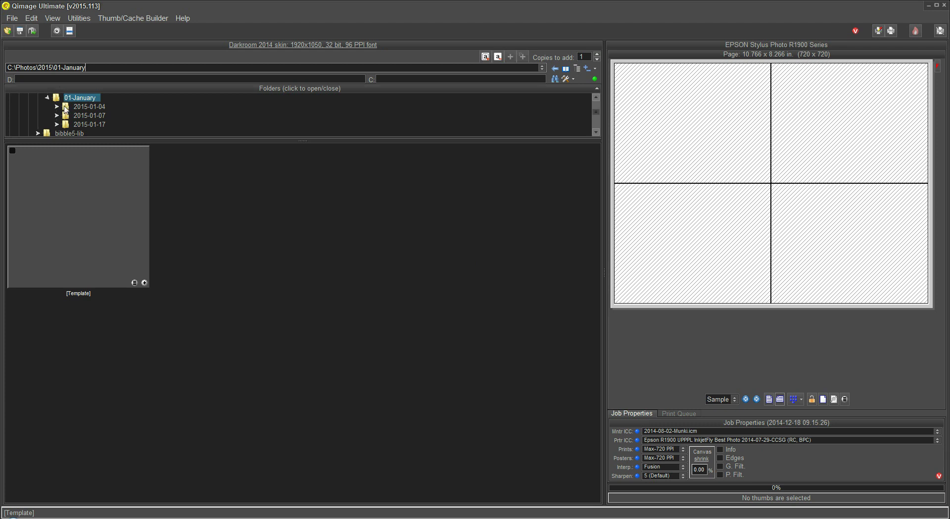
pyautogui.click(56, 107)
pyautogui.click(89, 116)
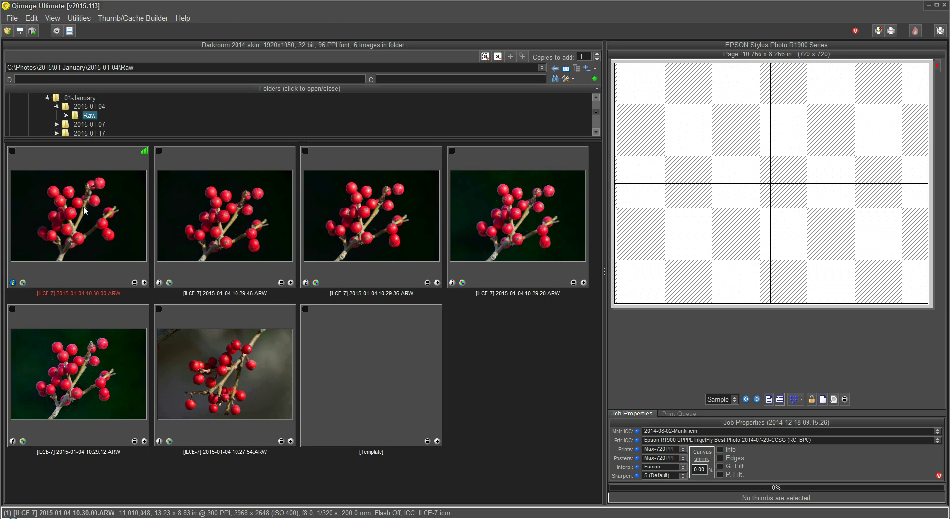
# Check the photos in 2015-01-04\Raw on the SD card (m:) and return to the card's root.
pyautogui.click(139, 67)
pyautogui.write('m:')
pyautogui.press('Return')
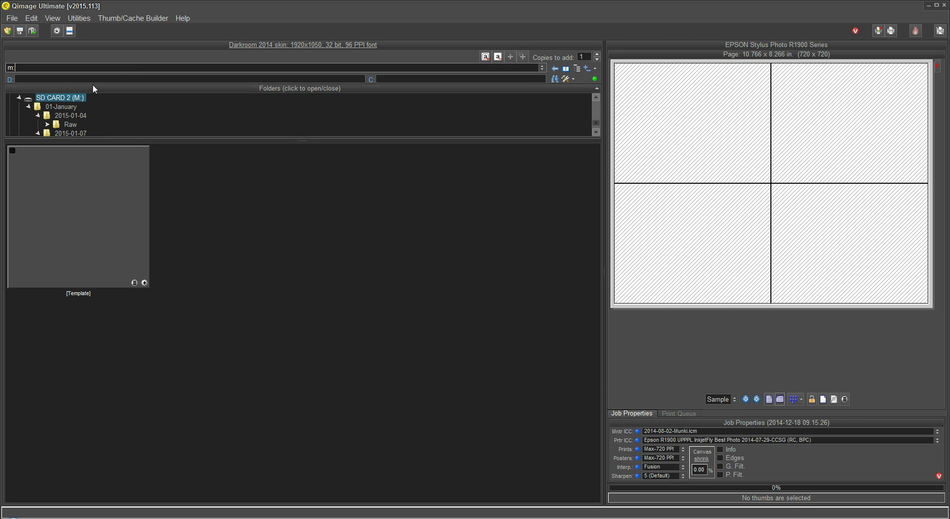
pyautogui.click(70, 125)
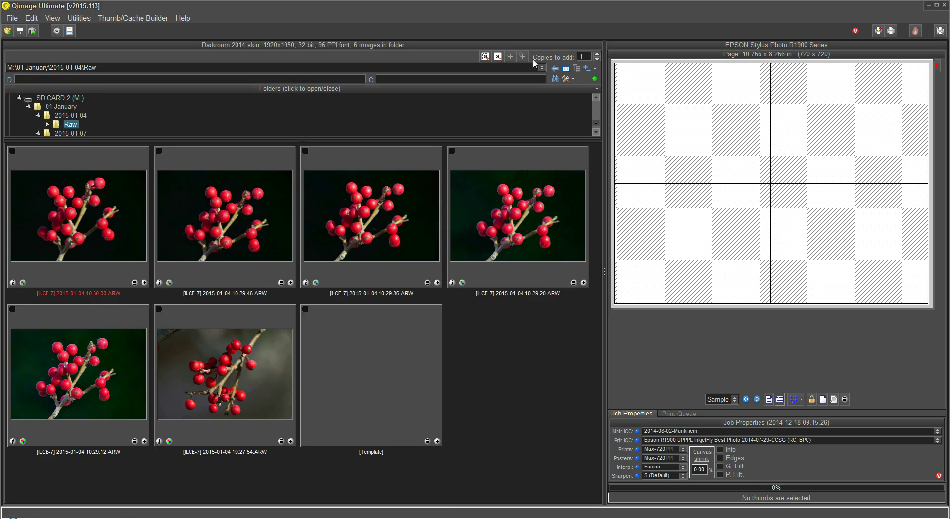
pyautogui.click(555, 68)
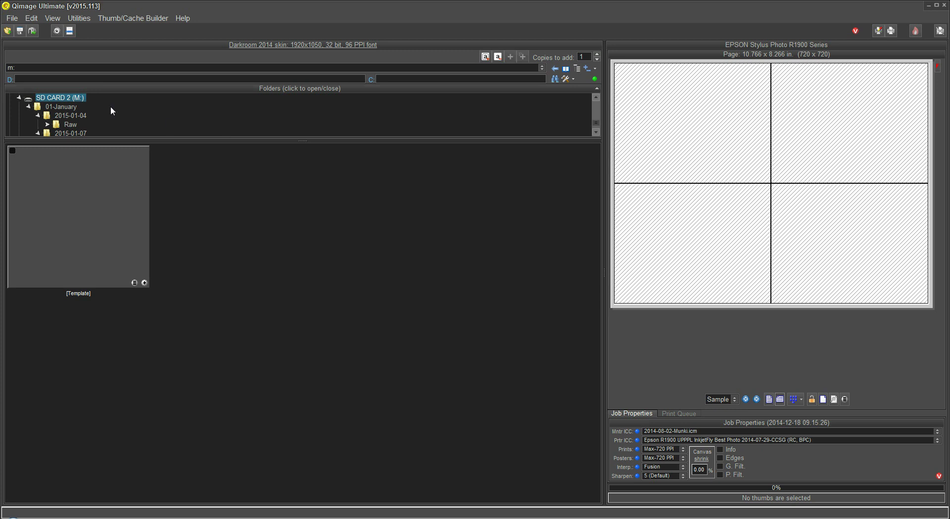
# Enter the creator's name for m: and populate all database info on the card, using folder names as fallback descriptions.
pyautogui.click(572, 79)
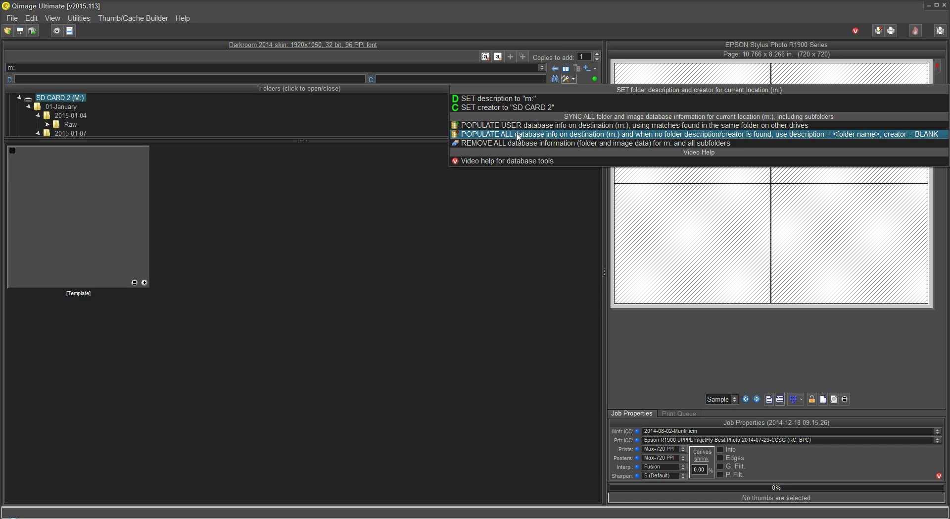
pyautogui.click(397, 78)
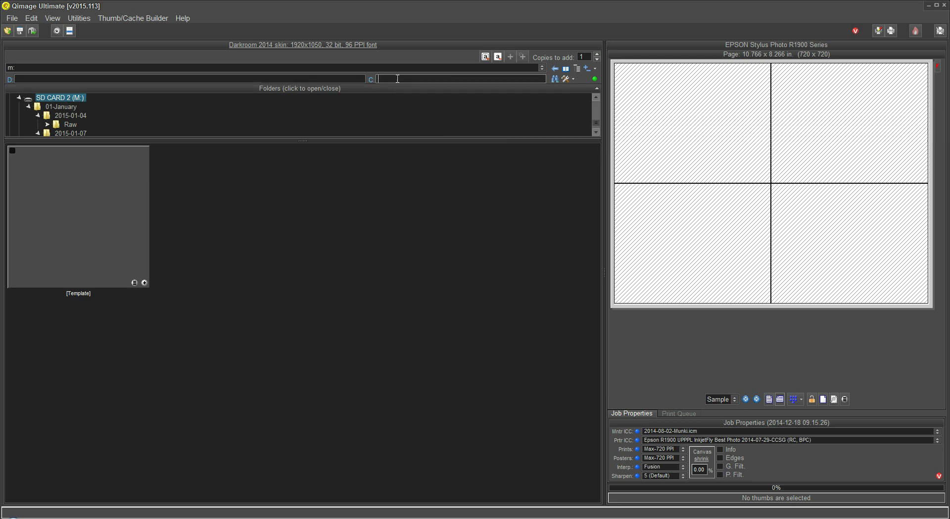
pyautogui.write('Mike')
pyautogui.click(565, 80)
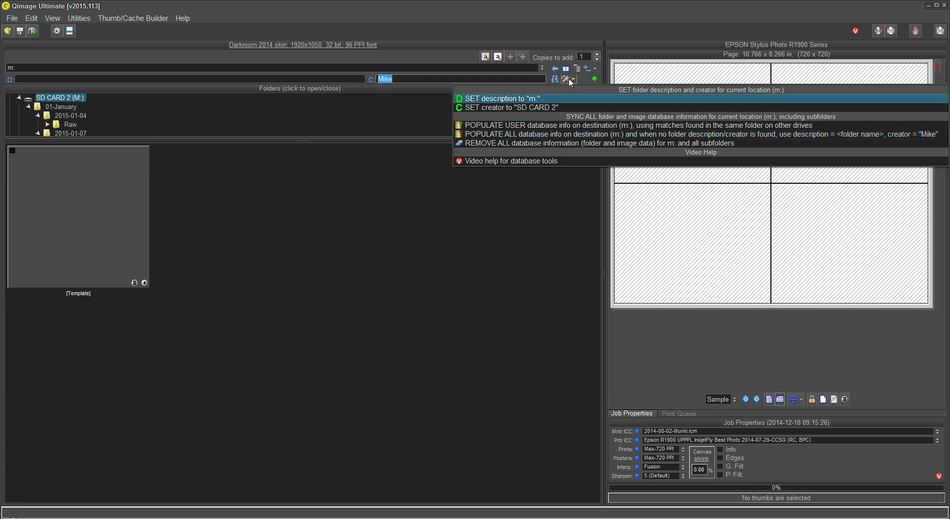
pyautogui.click(524, 135)
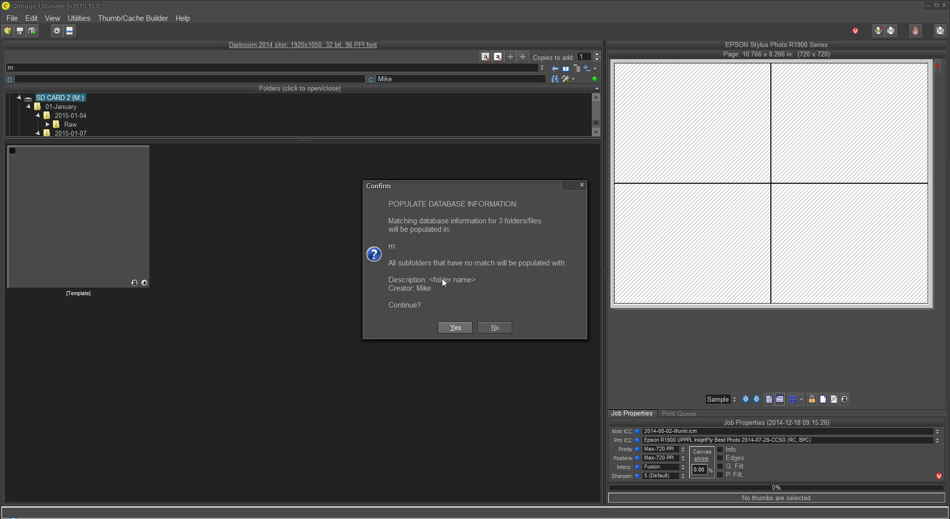
pyautogui.click(455, 328)
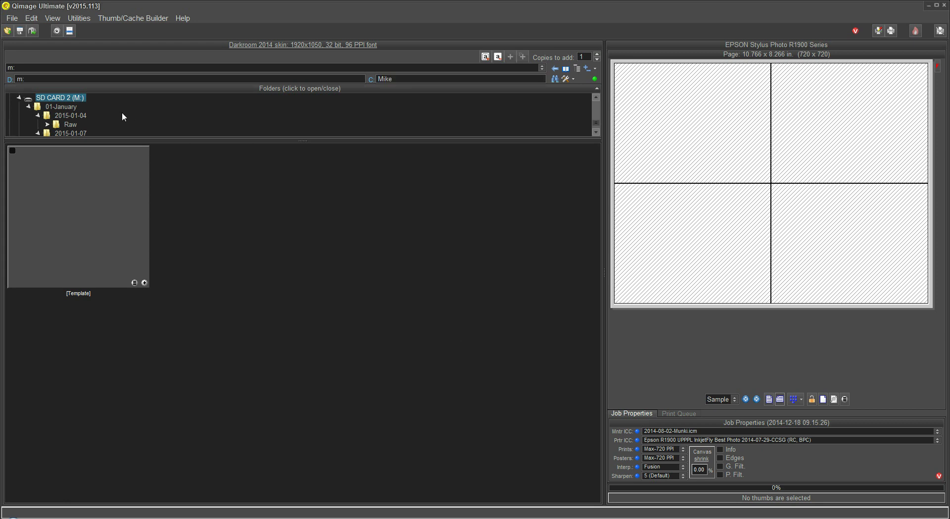
# Examine the populated descriptions, creators and image information in 01-January, 2015-01-04 and its Raw folder on the SD card.
pyautogui.click(59, 110)
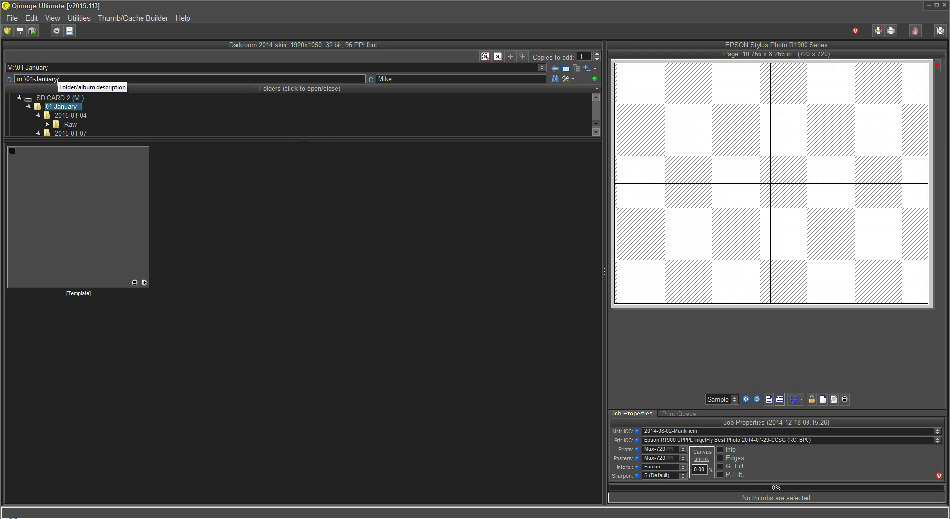
pyautogui.click(68, 115)
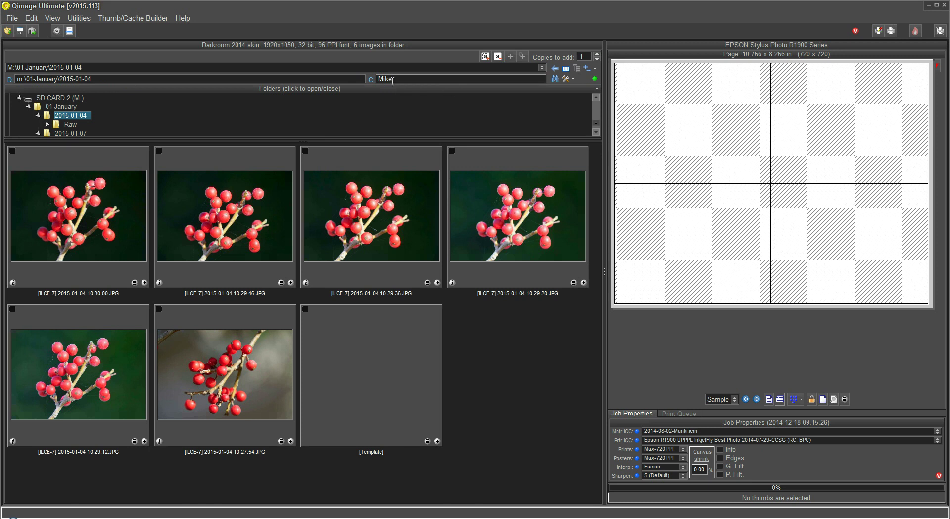
pyautogui.click(70, 125)
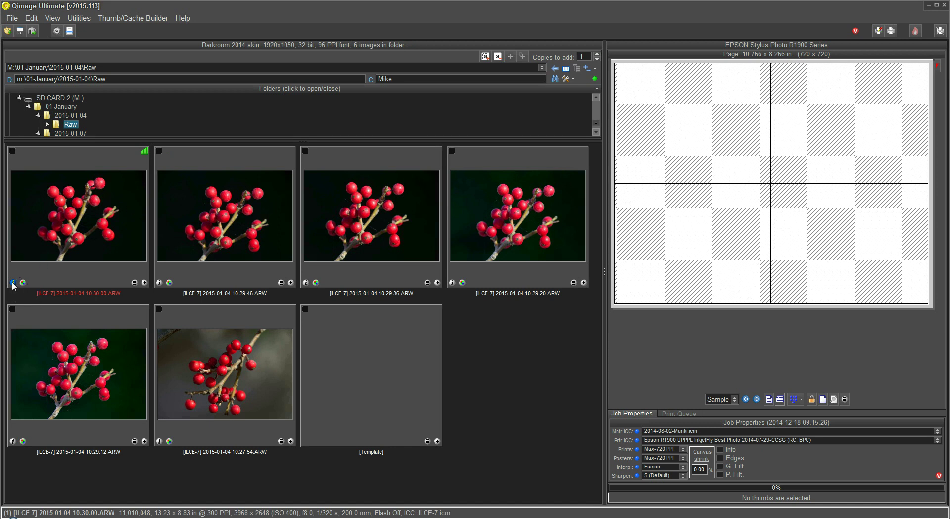
pyautogui.moveTo(13, 283)
pyautogui.click(107, 68)
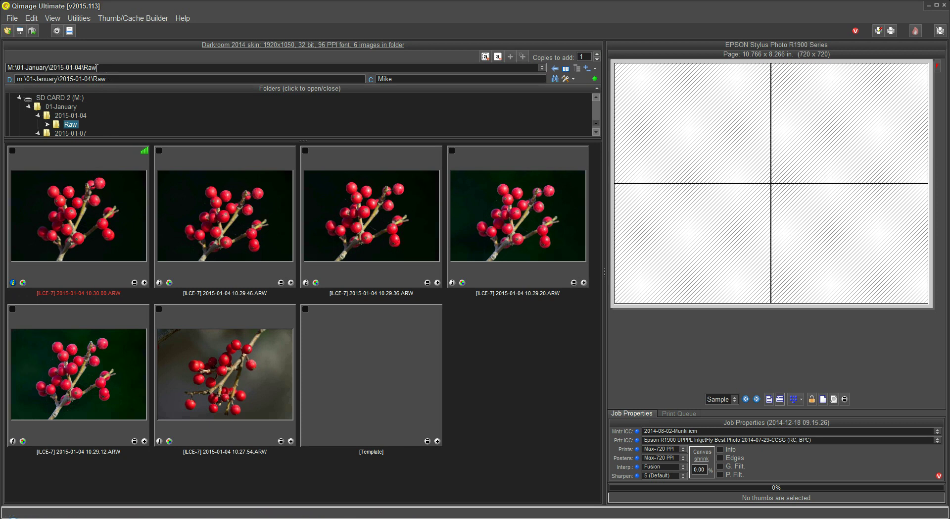
# Search both folders and photos in the user database for "red berries", select the SD CARD 2 record and close the search.
pyautogui.click(554, 82)
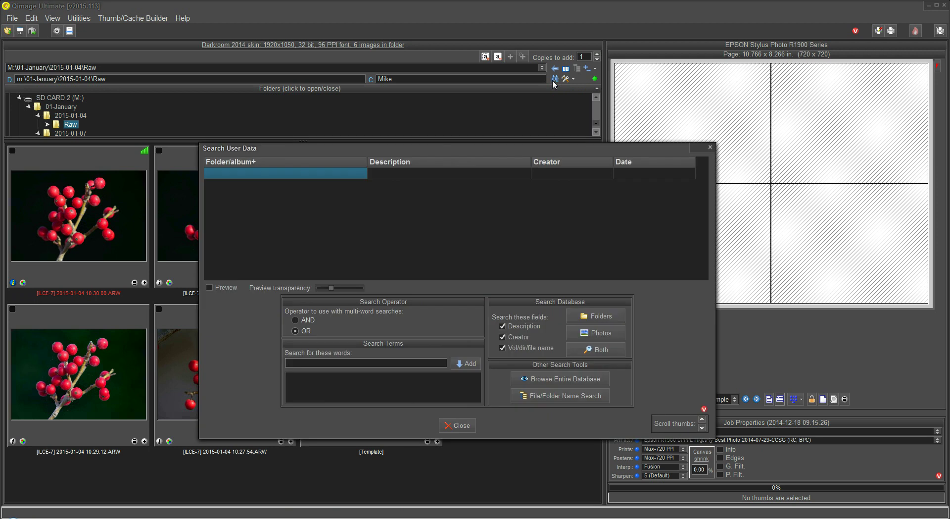
pyautogui.write('red berries')
pyautogui.press('Return')
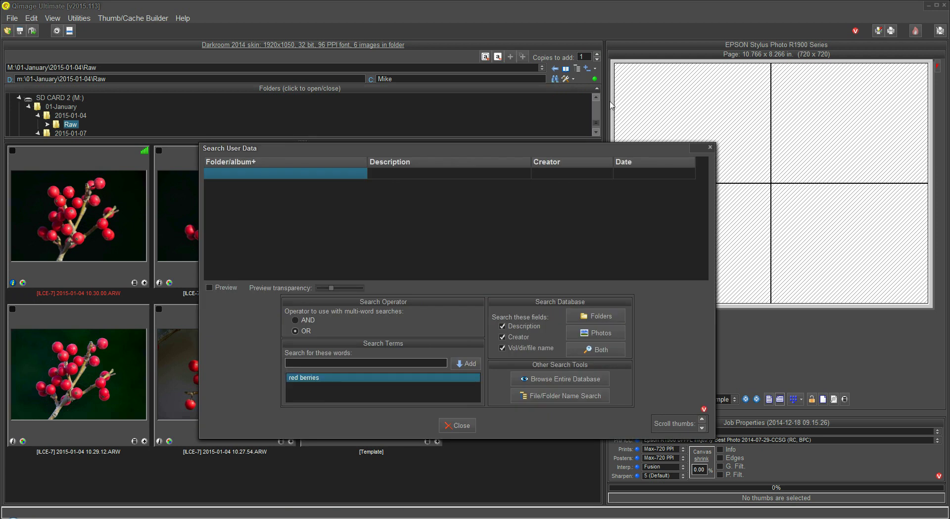
pyautogui.click(621, 352)
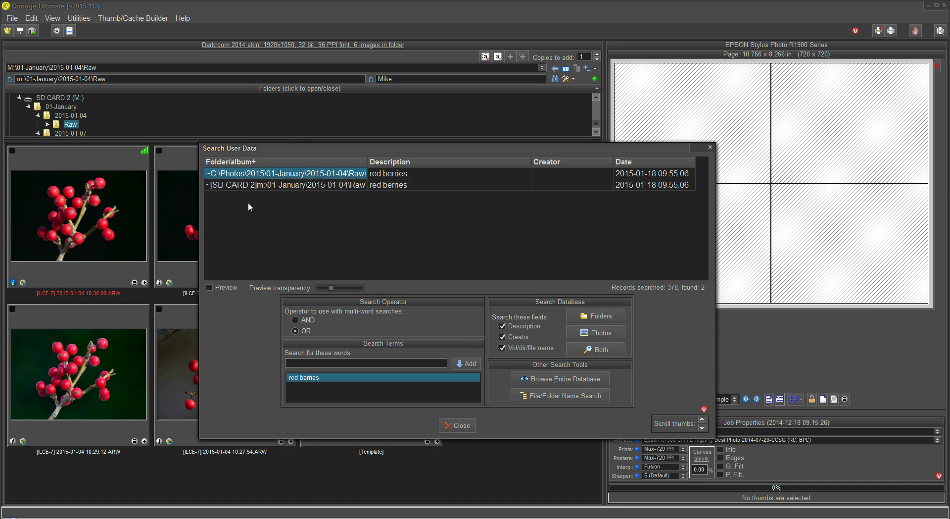
pyautogui.click(260, 185)
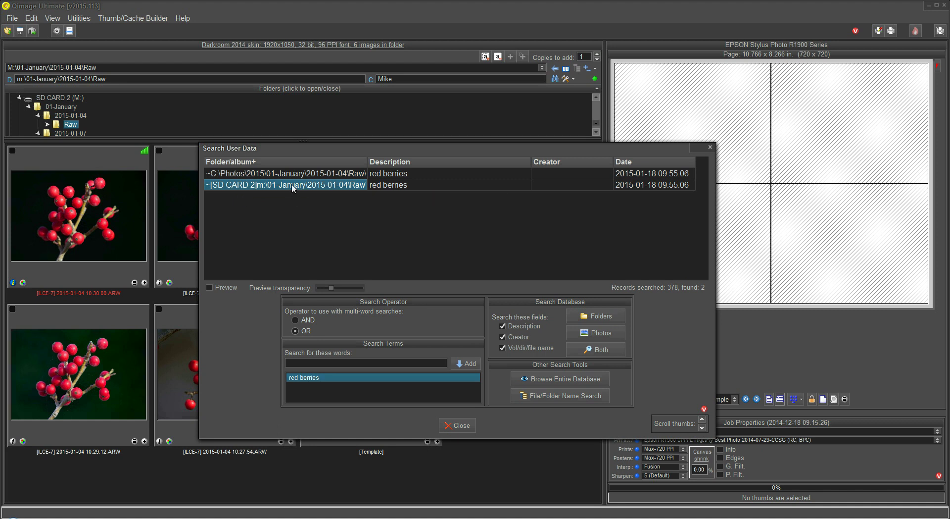
pyautogui.click(455, 425)
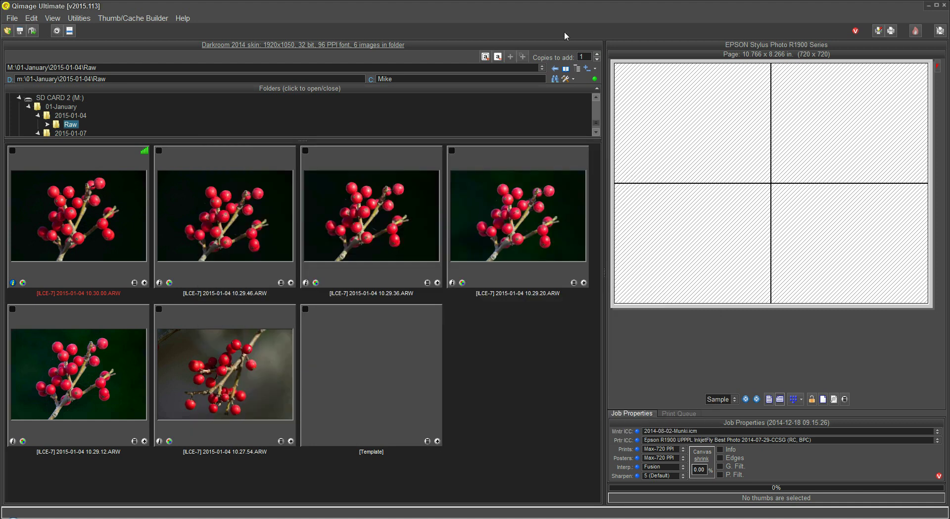
# Return to the root of the SD card (m:).
pyautogui.click(571, 78)
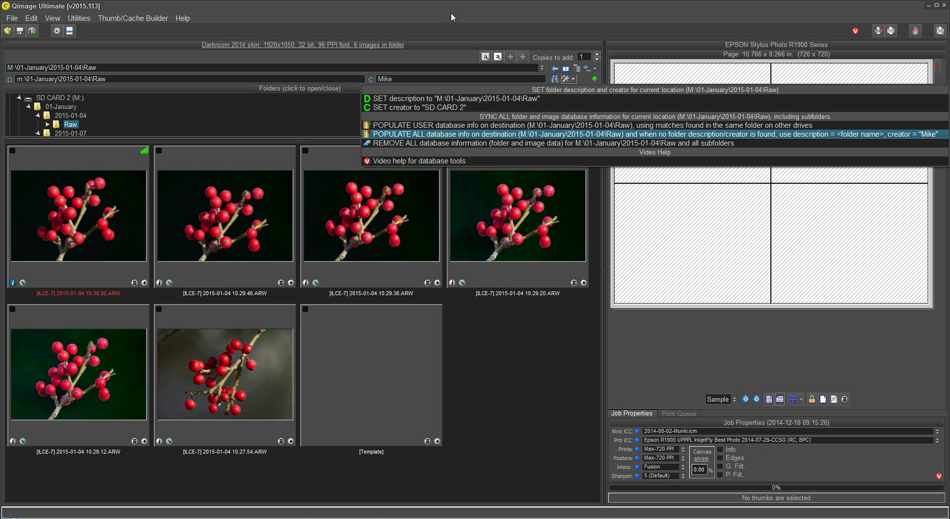
pyautogui.click(512, 67)
pyautogui.click(528, 66)
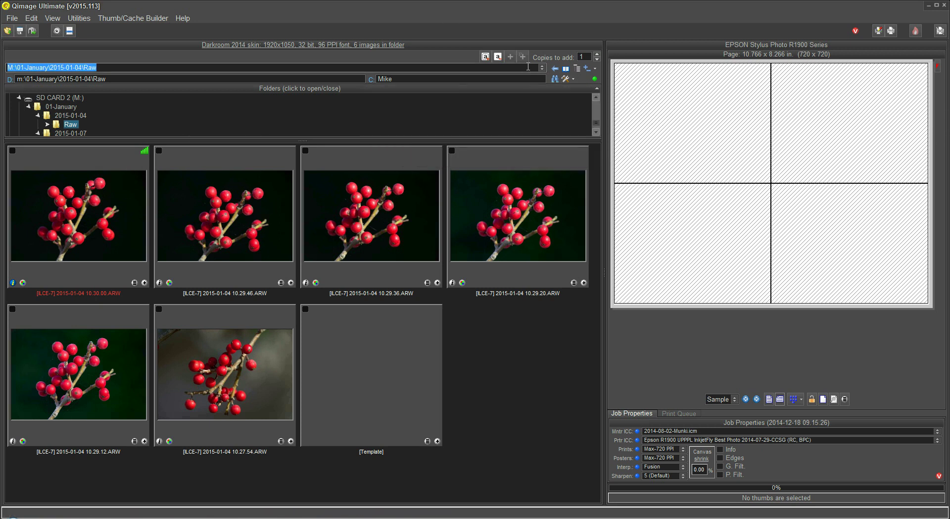
pyautogui.write('m:')
pyautogui.press('Return')
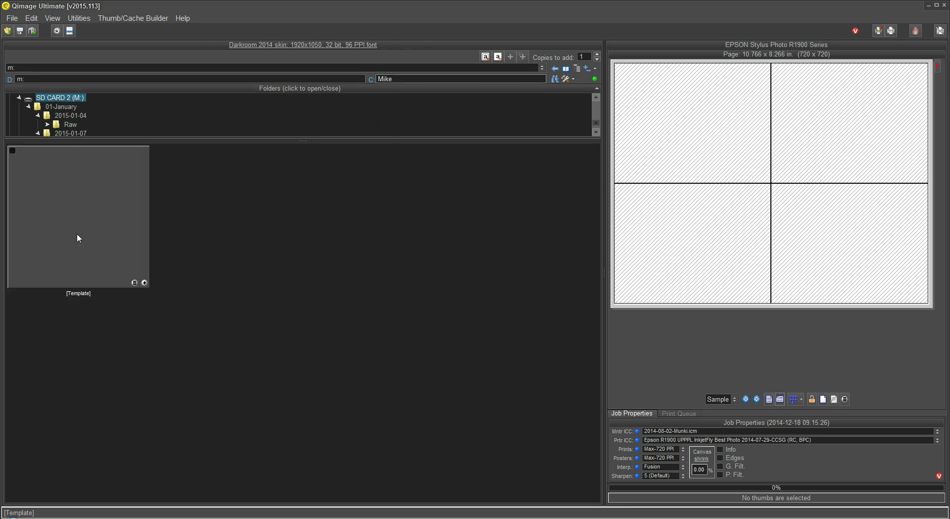
pyautogui.click(569, 81)
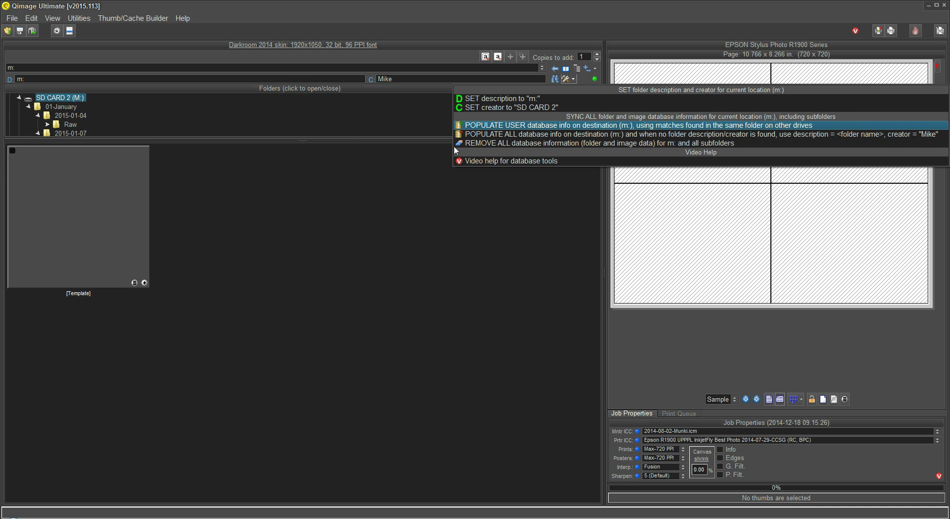
pyautogui.click(489, 143)
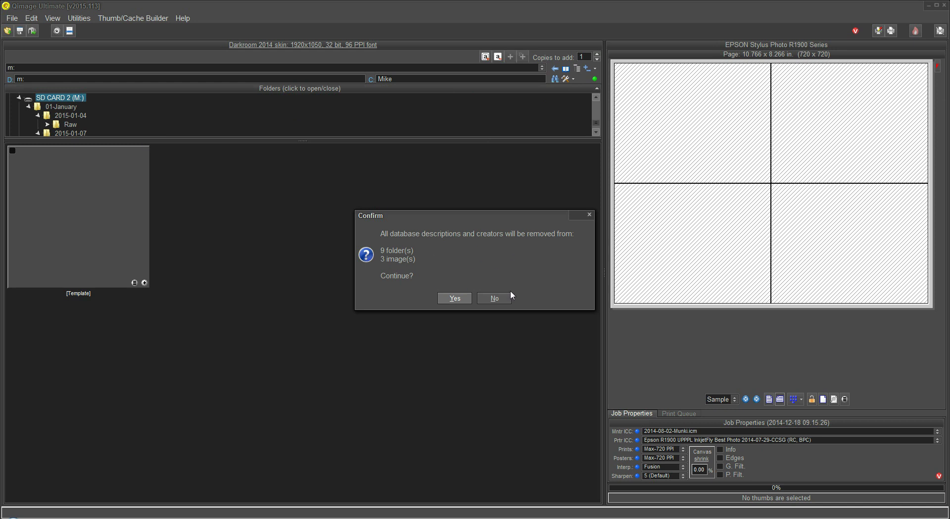
pyautogui.click(495, 299)
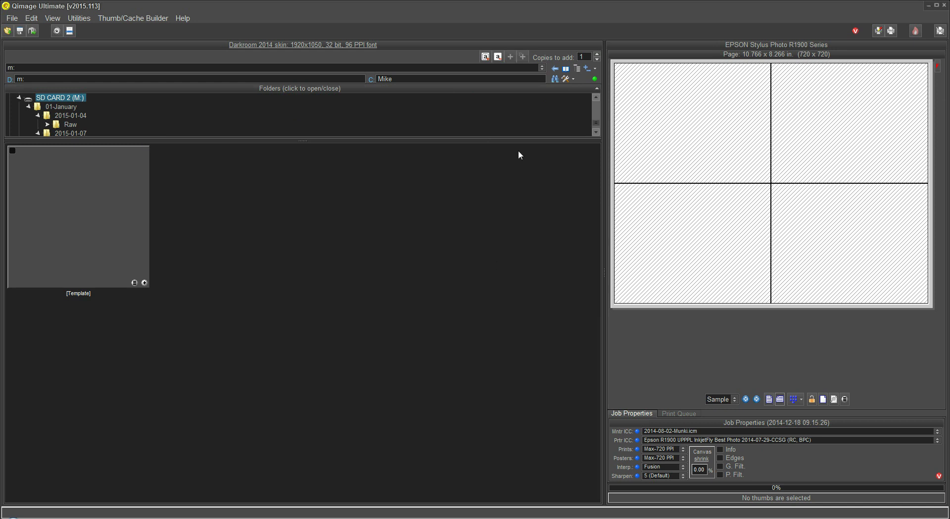
pyautogui.click(567, 78)
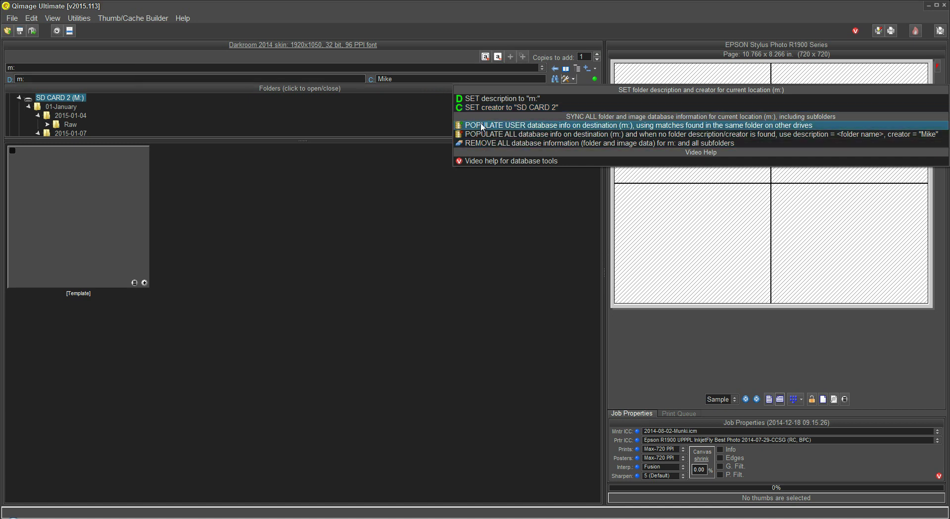
# Open the C:\Photos folder by editing the current folder path.
pyautogui.click(343, 66)
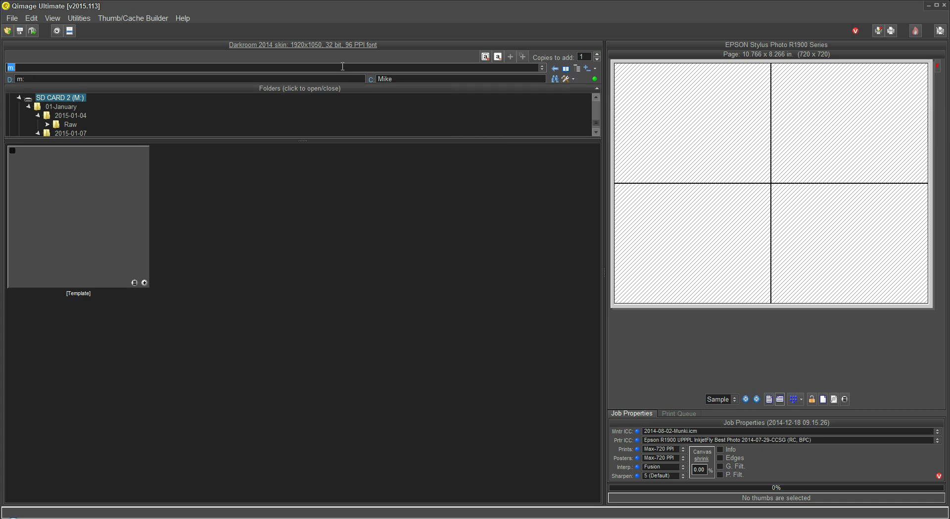
pyautogui.doubleClick(103, 66)
pyautogui.click(103, 66)
pyautogui.moveTo(102, 67); pyautogui.dragTo(2, 69)
pyautogui.write('c:\\')
pyautogui.press('End')
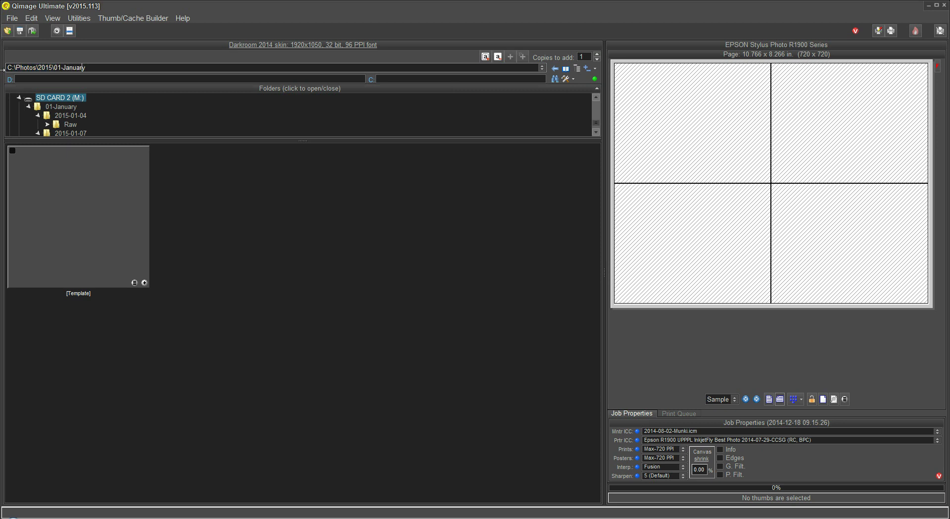
pyautogui.hotkey('shift', 'End')
pyautogui.press('Delete')
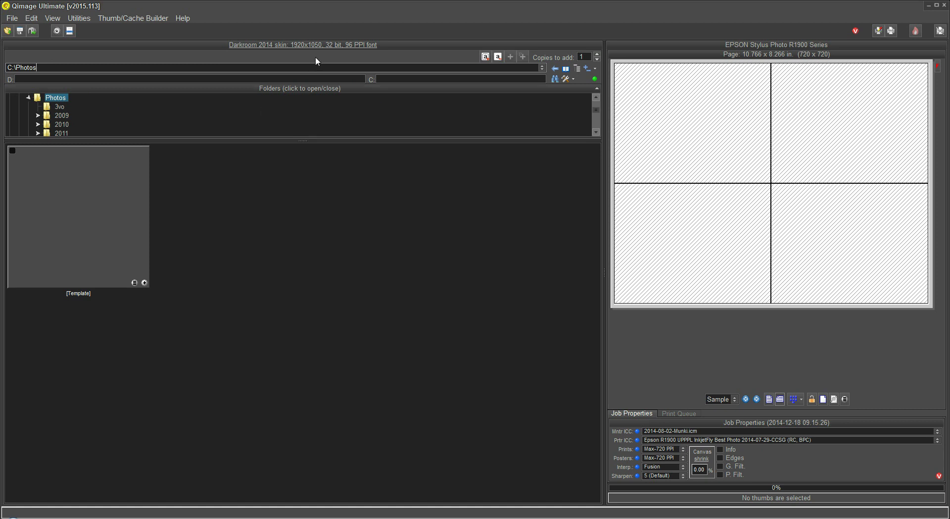
# Open the recent location C:\Photos\2015\01-January and return to the recent location m:.
pyautogui.click(542, 67)
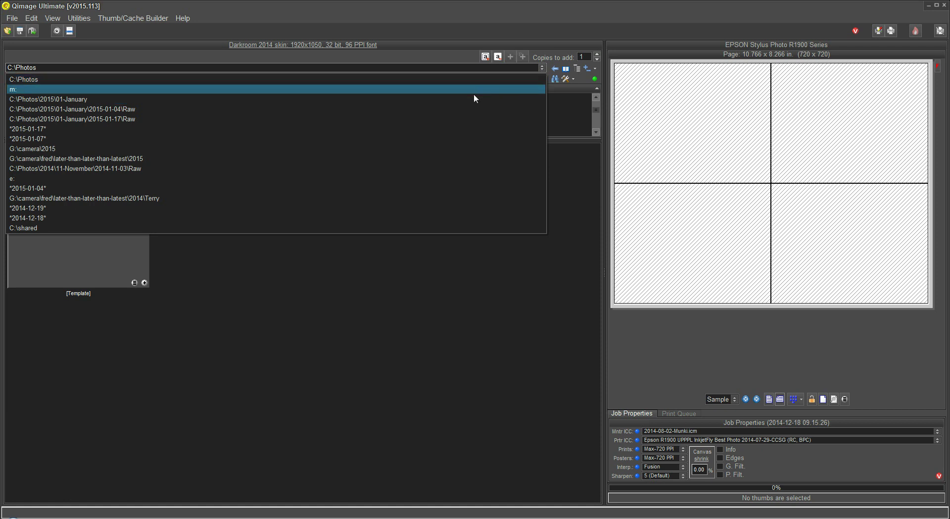
pyautogui.click(450, 101)
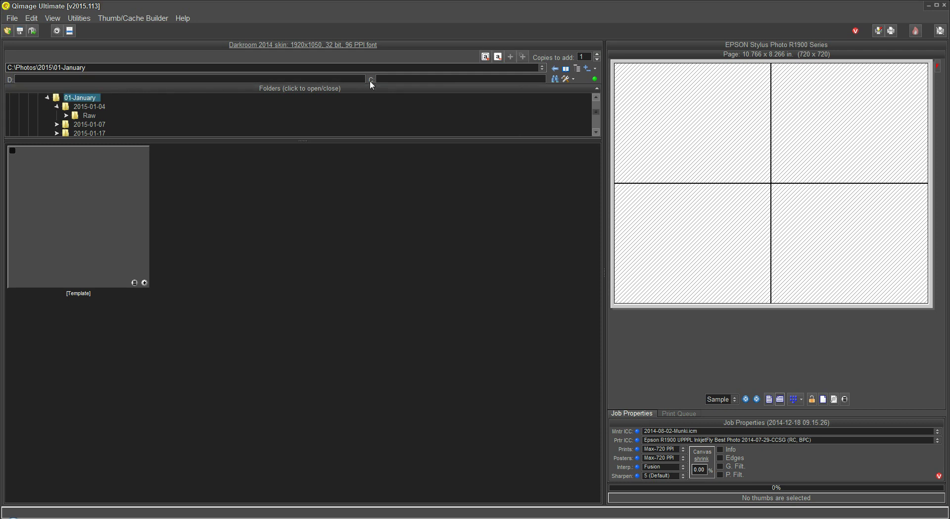
pyautogui.click(542, 67)
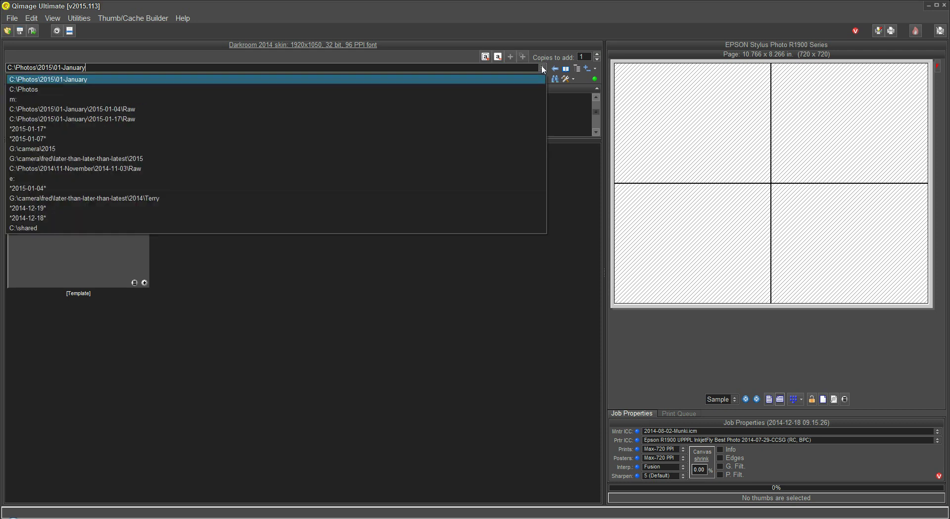
pyautogui.click(436, 99)
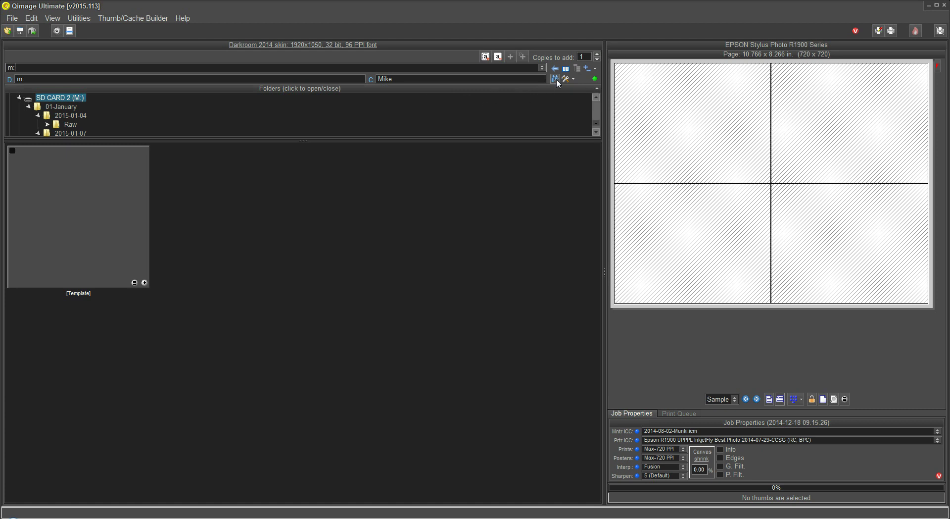
# Search both folders and photos in the user database for "grass", select the SD CARD 2 record and close the search.
pyautogui.click(556, 80)
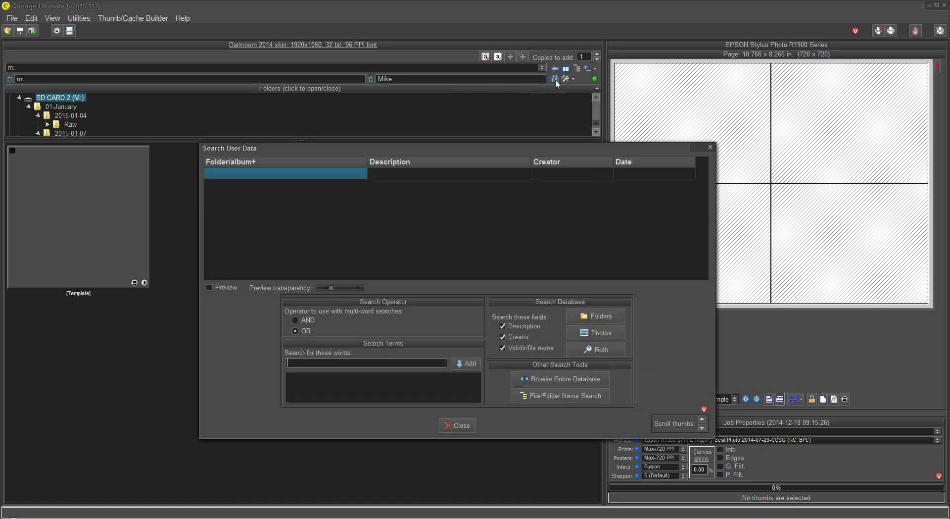
pyautogui.write('grass')
pyautogui.press('Return')
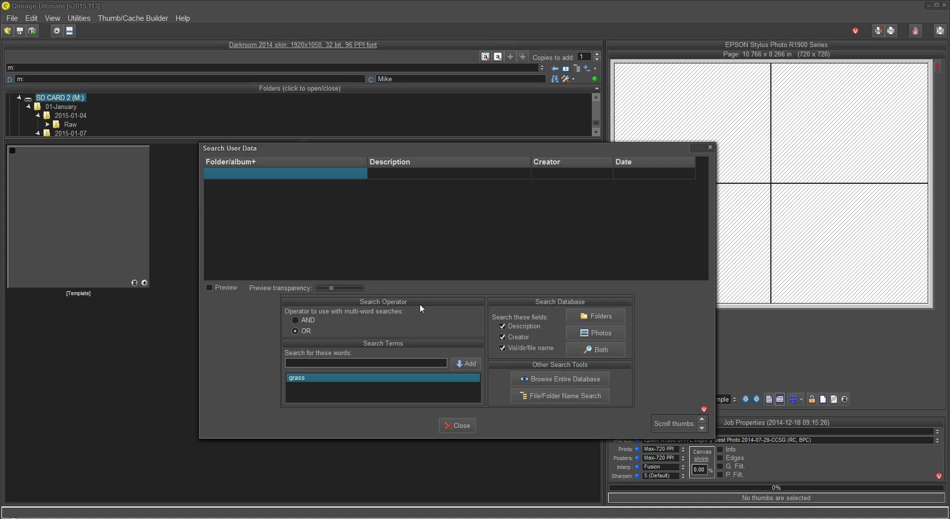
pyautogui.click(590, 351)
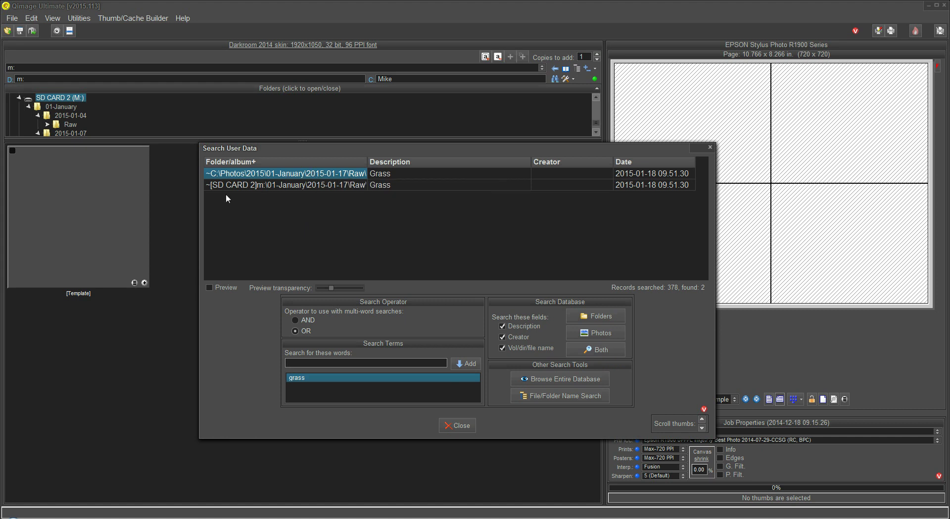
pyautogui.click(291, 186)
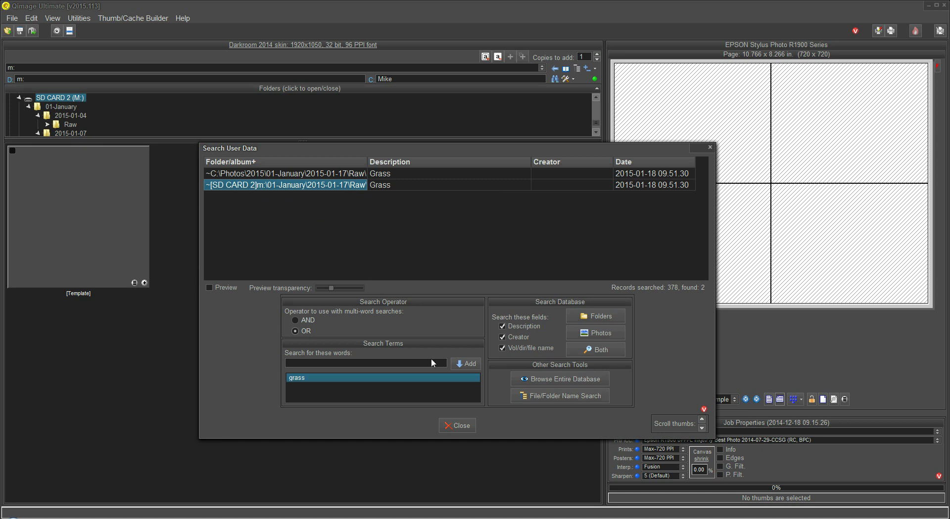
pyautogui.click(463, 424)
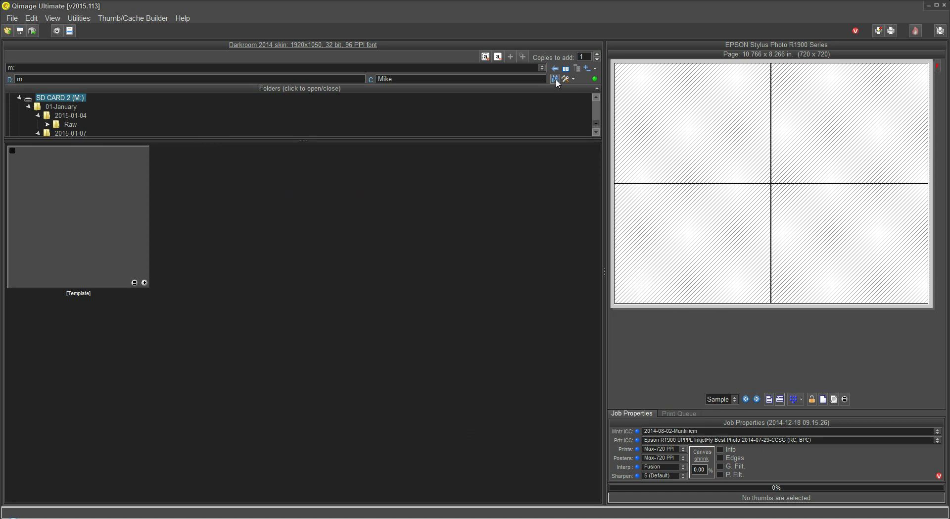